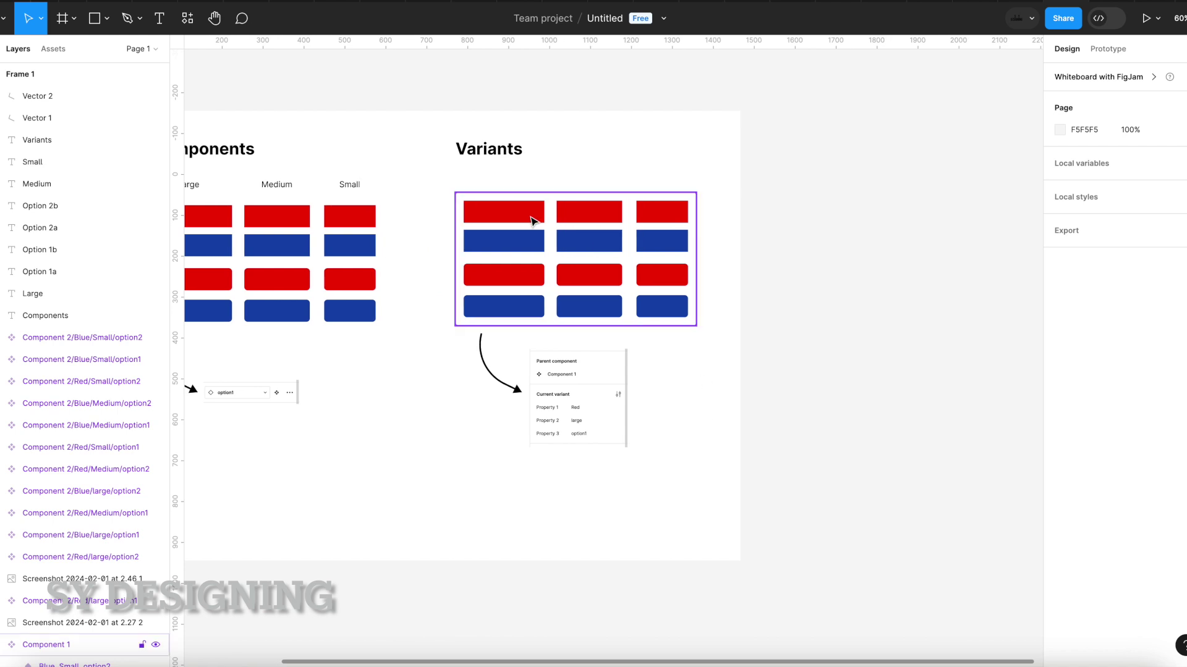
# Place copies of the large red option1 component and the large red option1 variant side by side on the empty canvas beside the frame.
pyautogui.doubleClick(500, 218)
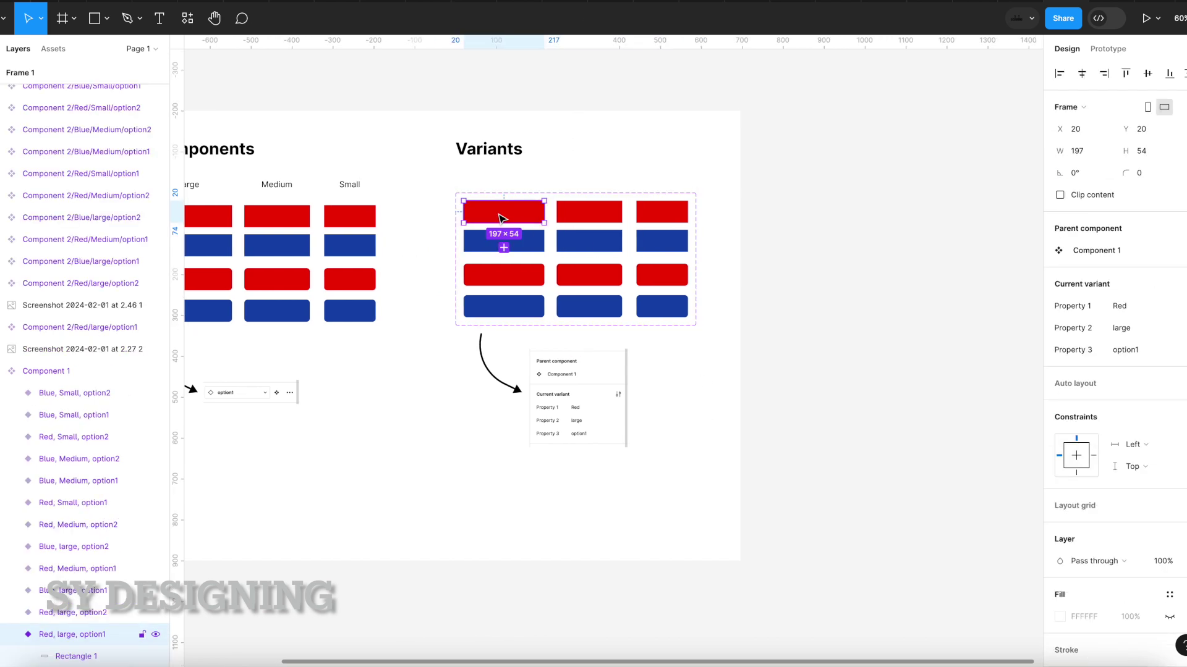
pyautogui.click(211, 218)
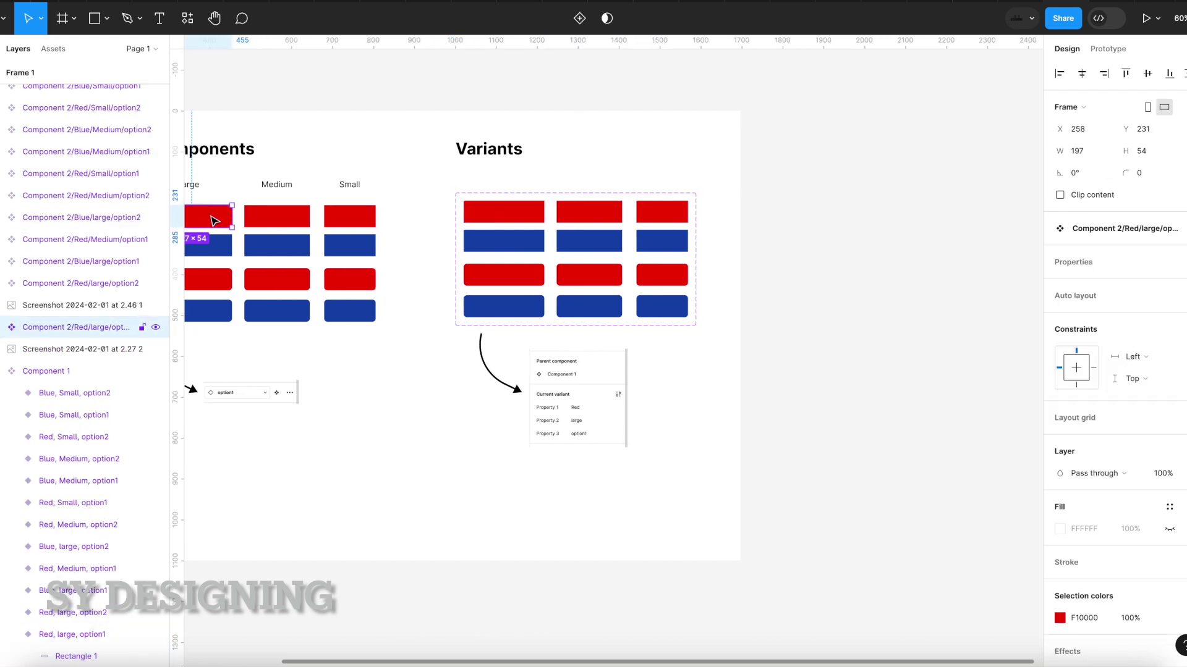
pyautogui.moveTo(215, 224); pyautogui.dragTo(881, 221)
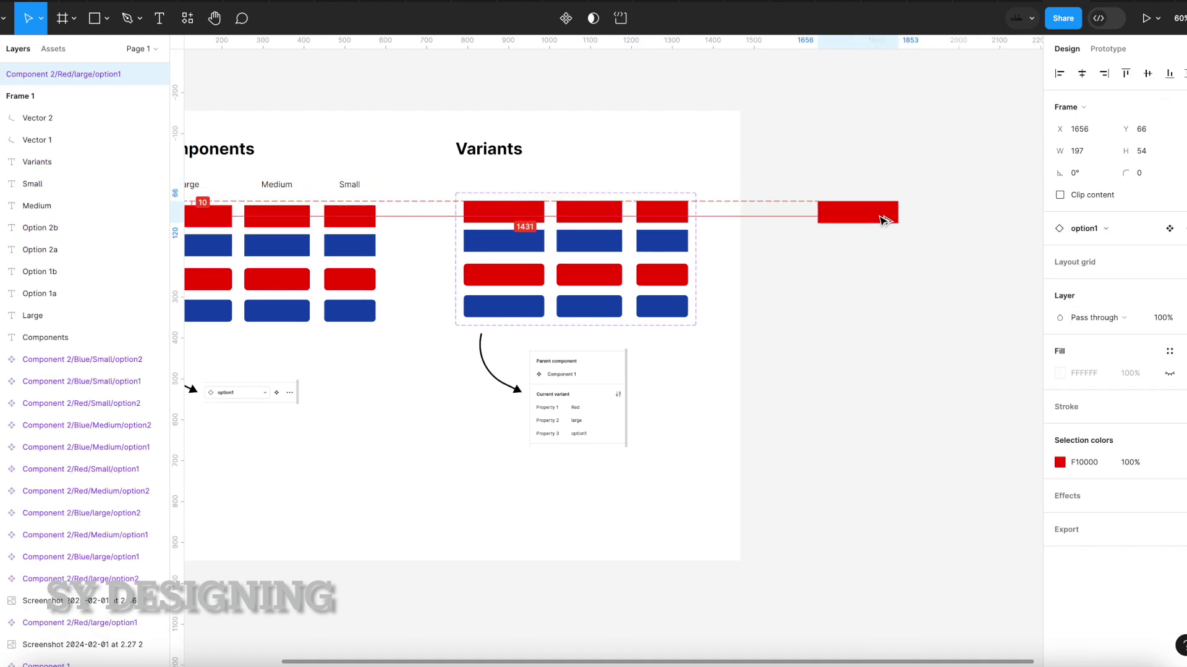
pyautogui.click(511, 218)
pyautogui.click(512, 218)
pyautogui.moveTo(507, 223); pyautogui.dragTo(951, 219)
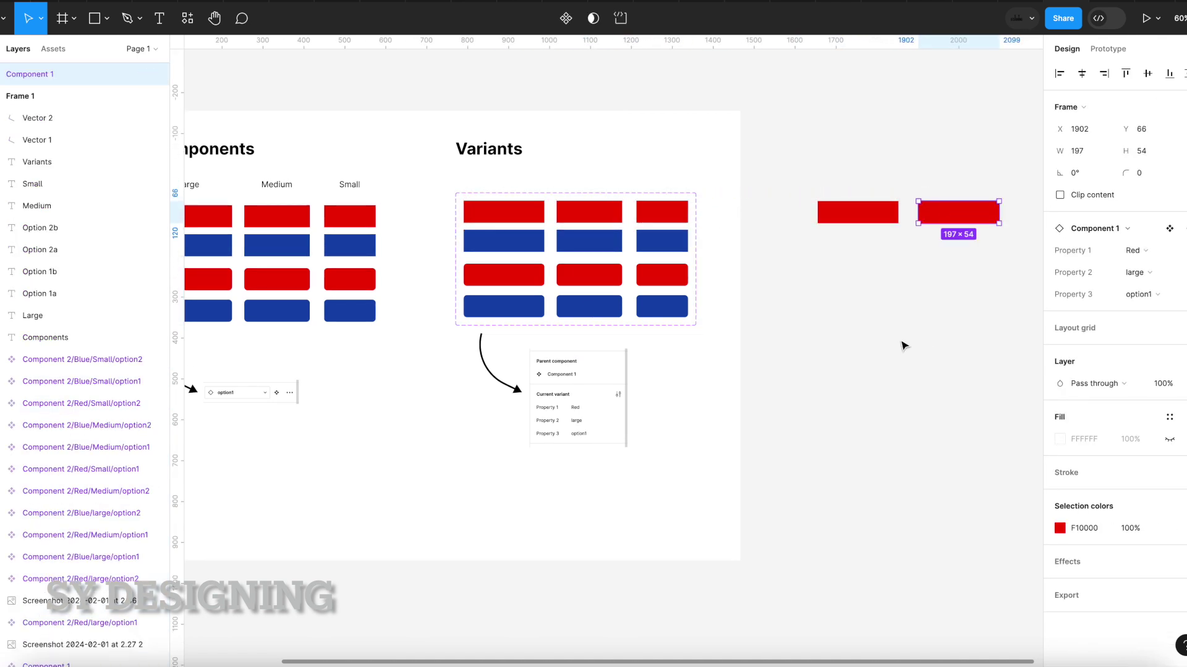
# Examine the swap options offered for the copied Component 2/Red/large/option1 instance.
pyautogui.click(906, 315)
pyautogui.moveTo(906, 315); pyautogui.dragTo(599, 336)
pyautogui.scroll(1, 597, 284)
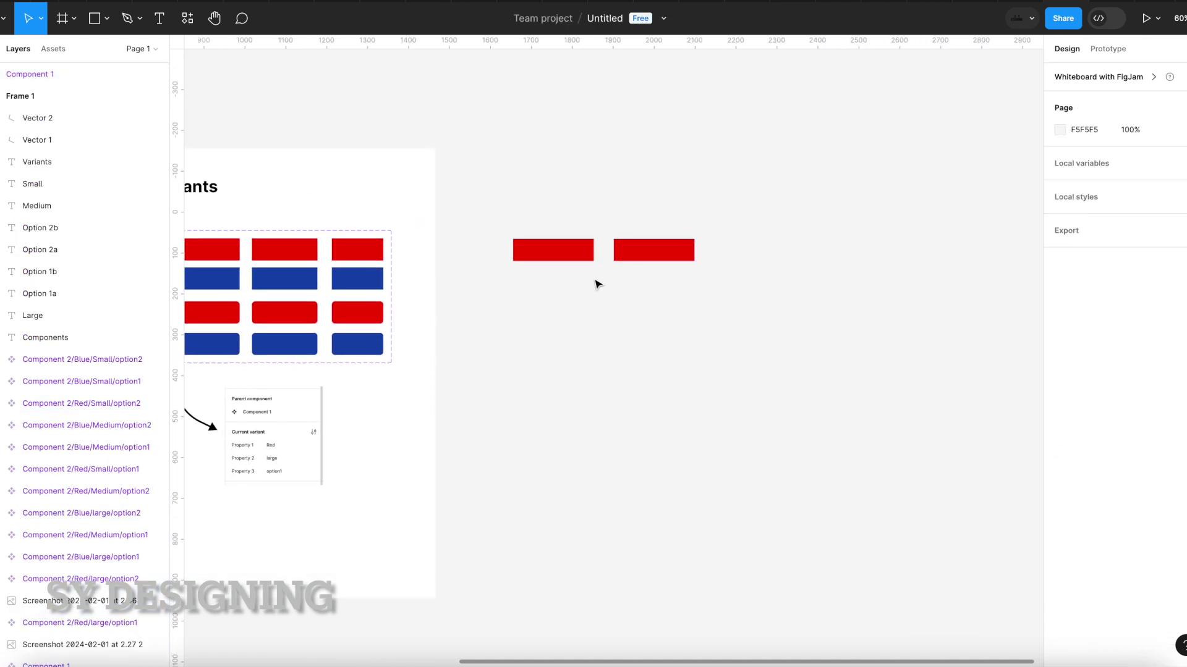
pyautogui.click(559, 252)
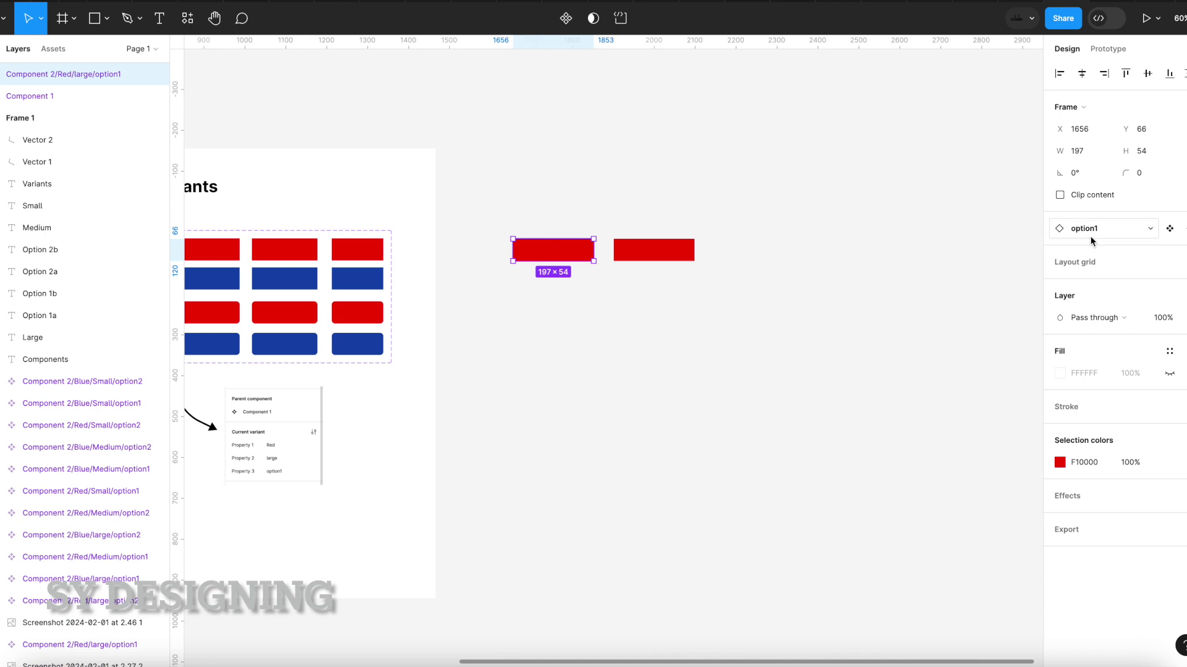
pyautogui.click(1146, 233)
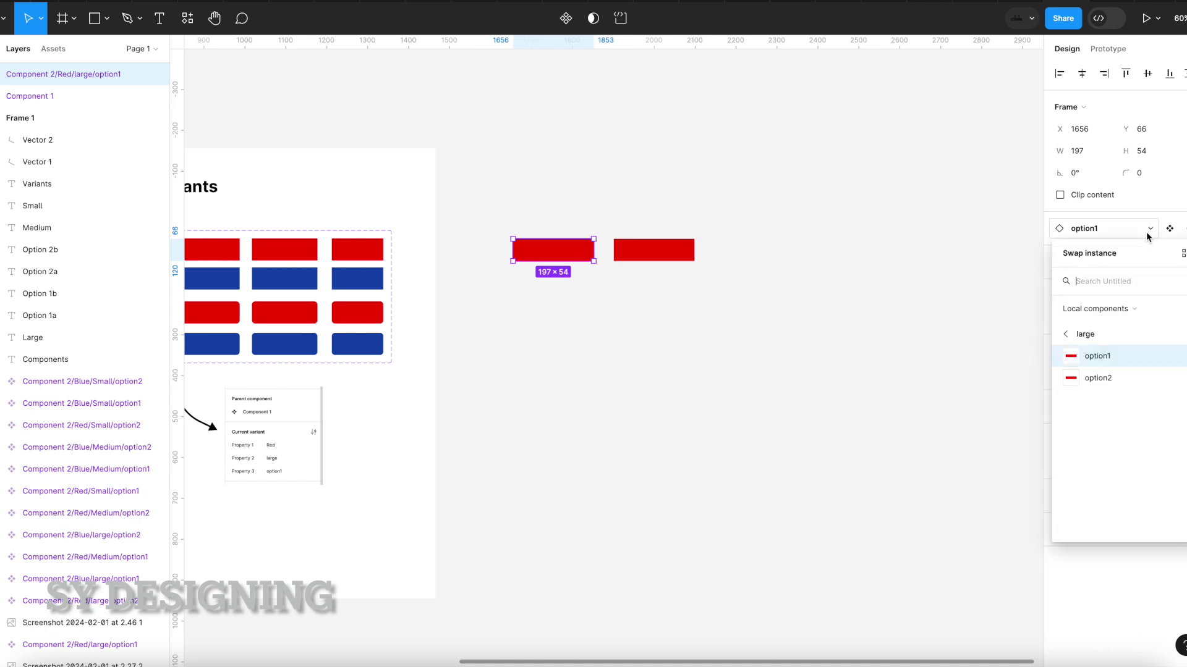
pyautogui.click(890, 343)
# Set Property 1 of the copied Component 1 variant instance to Blue.
pyautogui.click(691, 257)
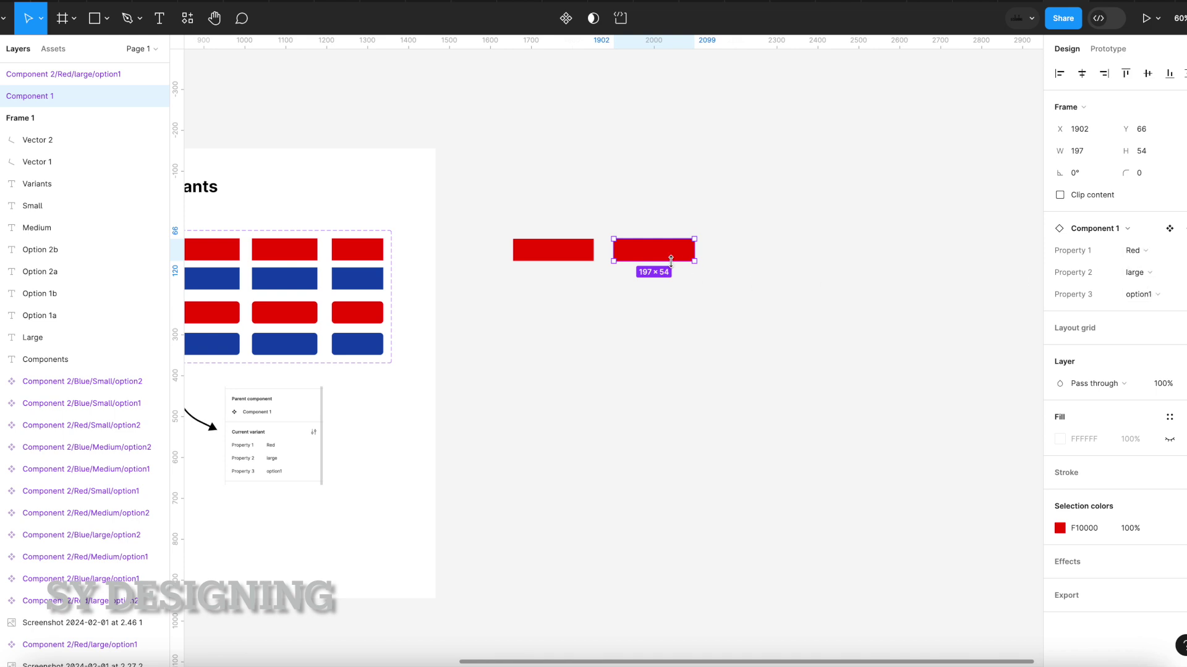
pyautogui.click(1138, 254)
pyautogui.click(1085, 239)
pyautogui.click(680, 290)
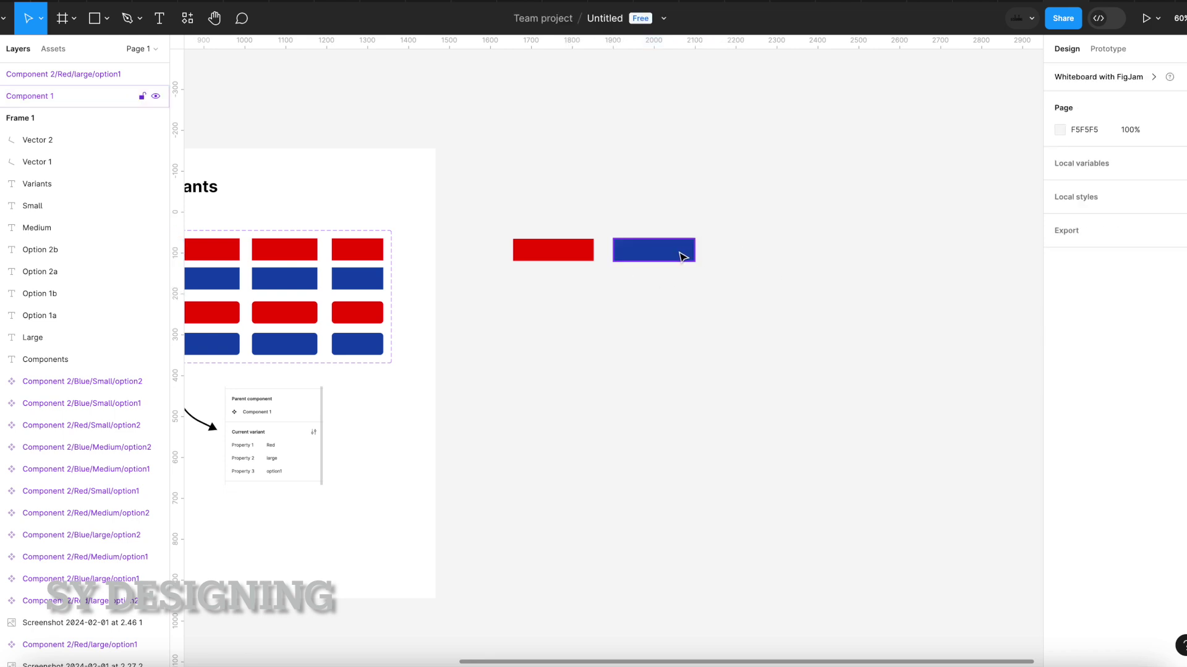
# Delete the two copied instances from the canvas beside the frame.
pyautogui.click(538, 253)
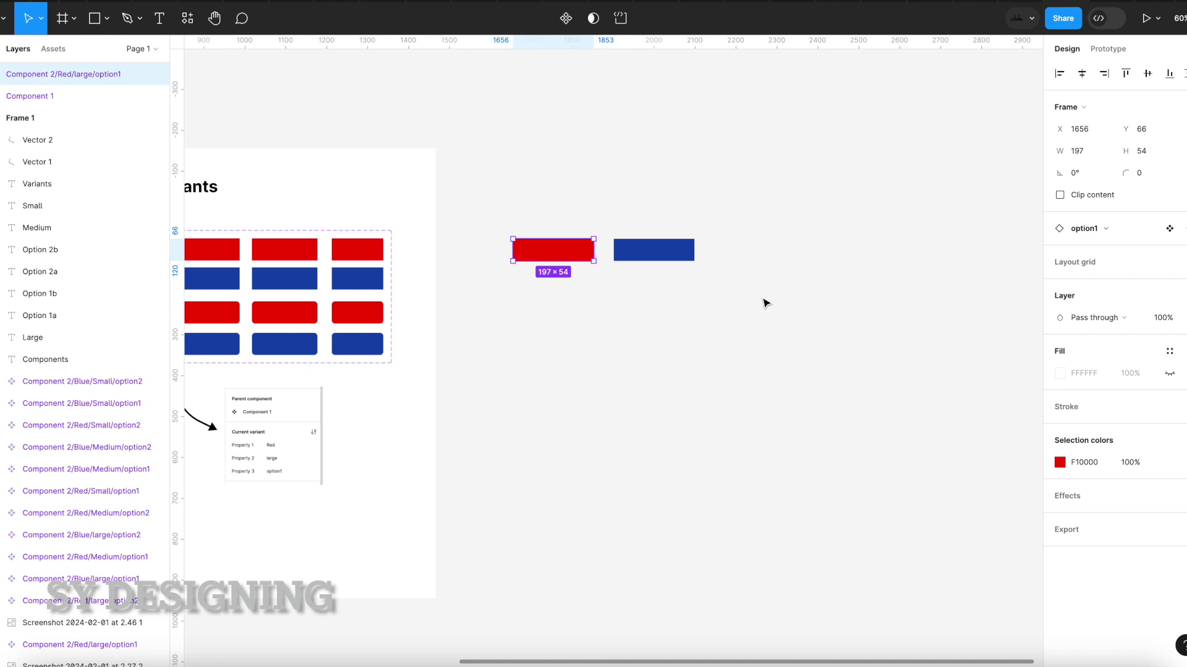
pyautogui.click(766, 302)
pyautogui.click(621, 249)
pyautogui.moveTo(789, 299); pyautogui.dragTo(466, 231)
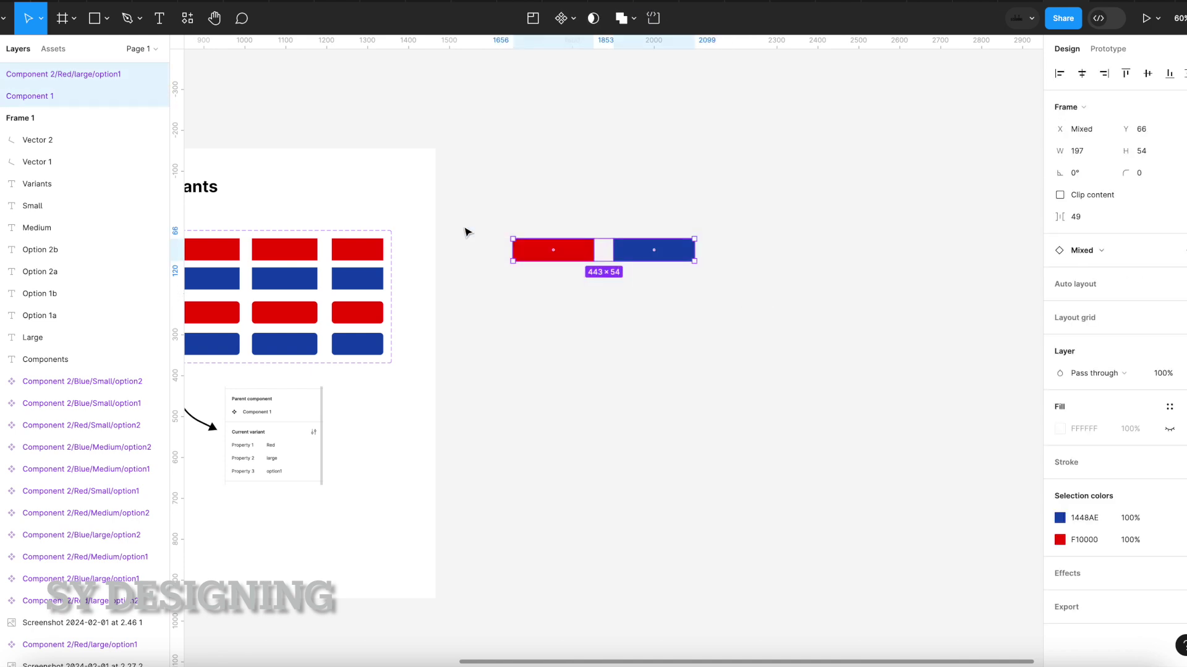
pyautogui.press('Delete')
# Add a text layer reading "Button" on an empty area of the canvas.
pyautogui.moveTo(655, 364); pyautogui.dragTo(384, 364)
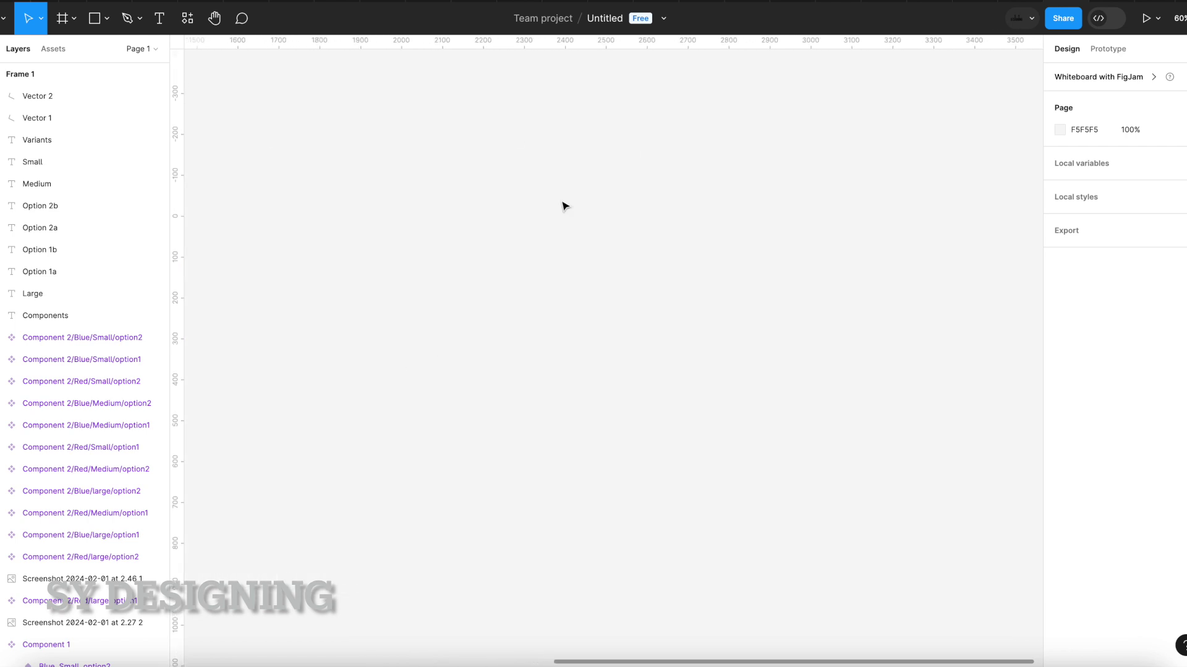
pyautogui.click(95, 20)
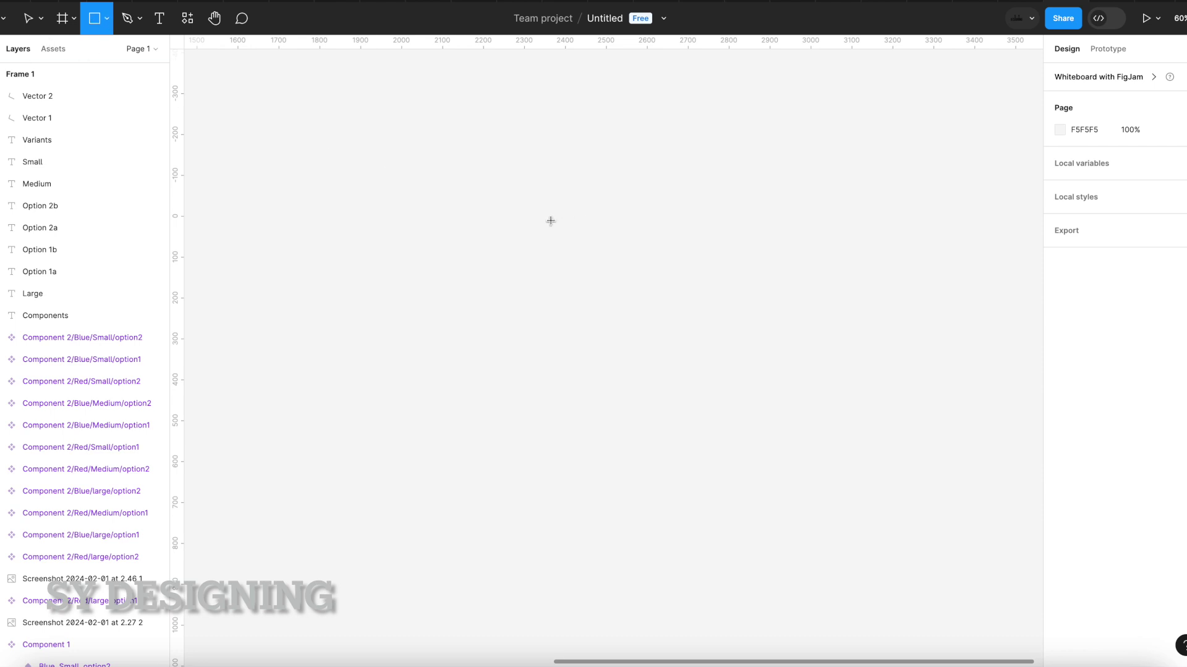
pyautogui.press('Escape')
pyautogui.click(159, 18)
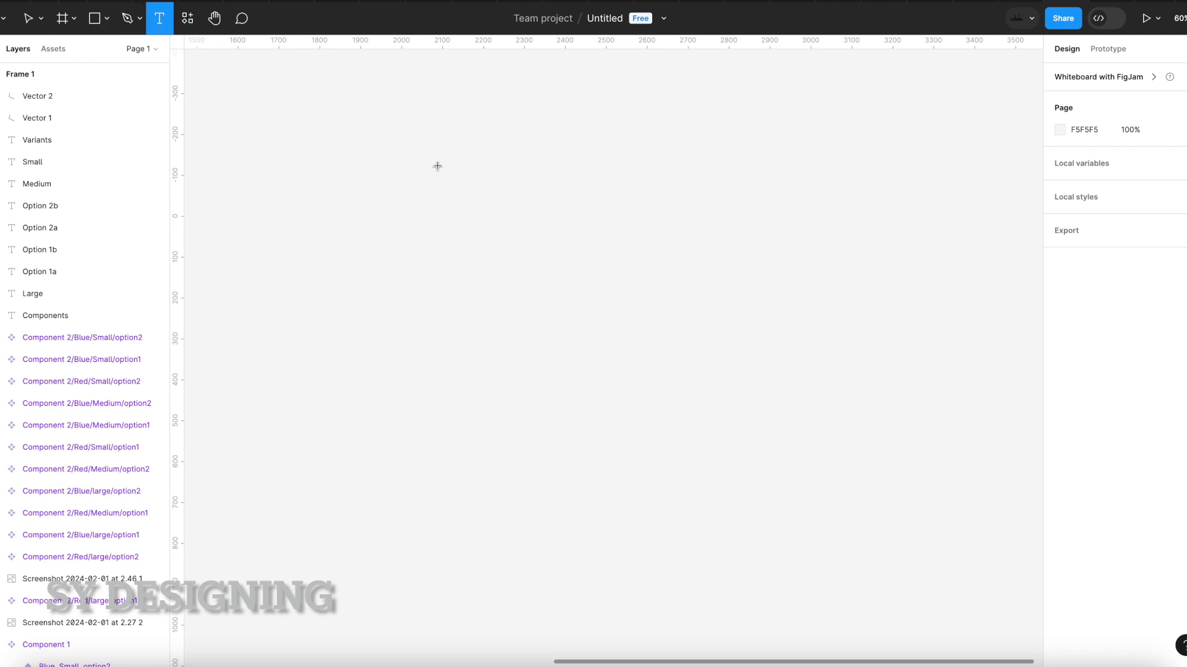
pyautogui.click(426, 212)
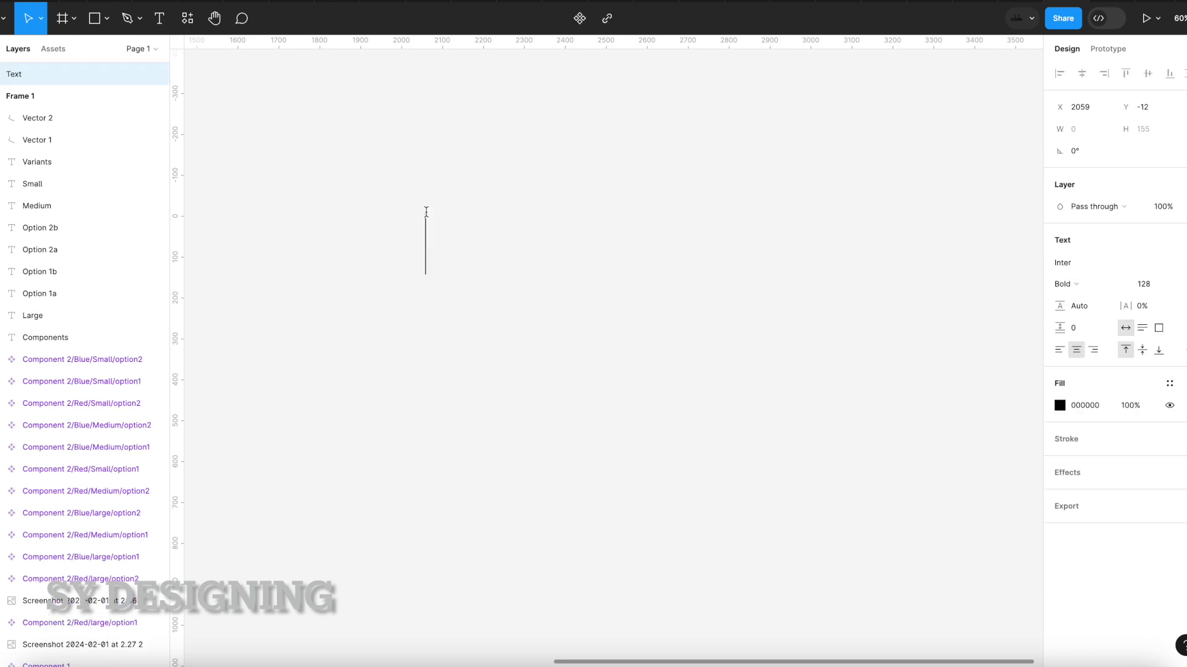
pyautogui.write('Button')
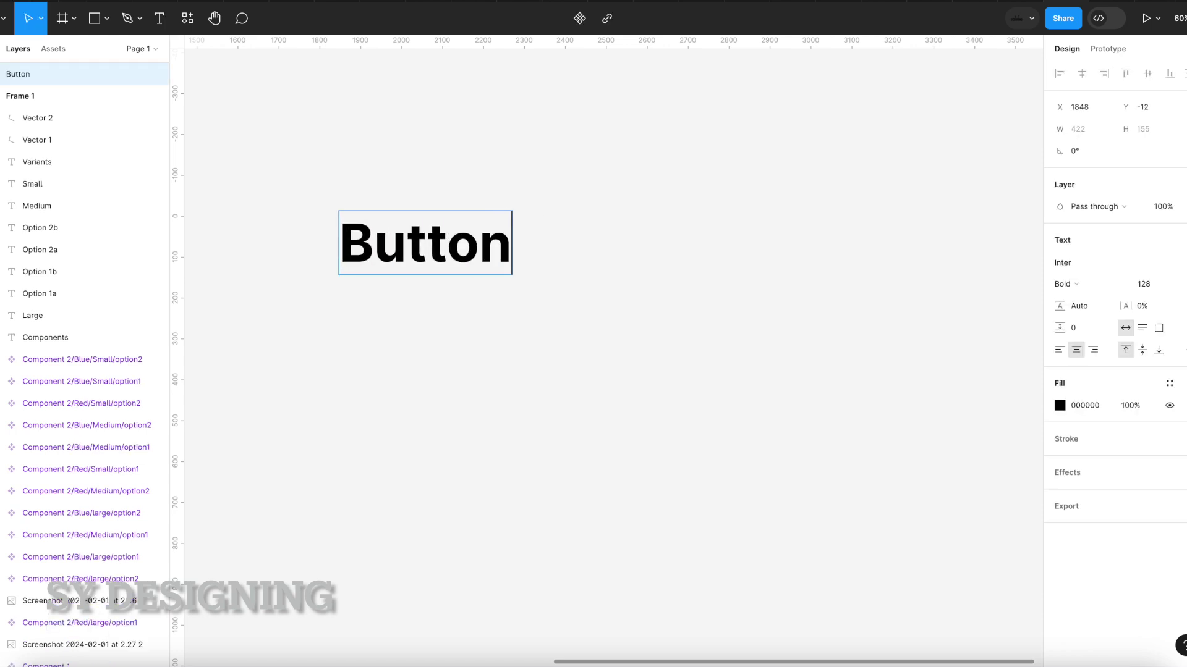
# Set the font size of the "Button" text to 12.
pyautogui.press('super+a')
pyautogui.click(1148, 284)
pyautogui.write('12')
pyautogui.press('Return')
pyautogui.scroll(2, 396, 177)
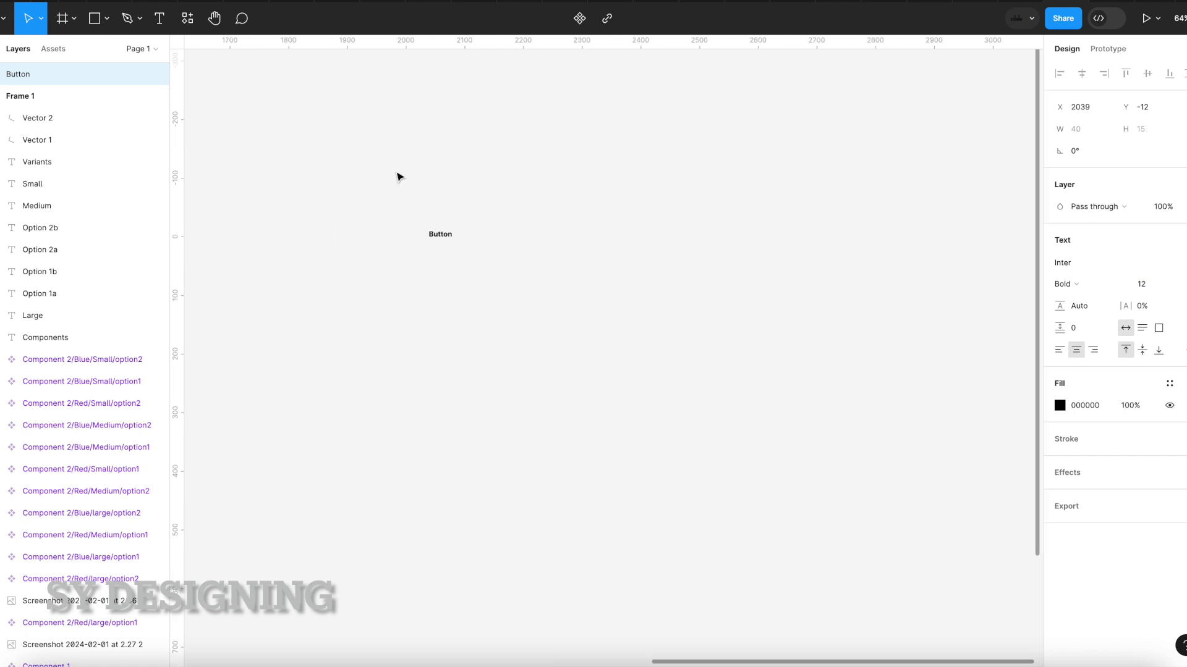
pyautogui.scroll(3, 397, 178)
pyautogui.press('Escape')
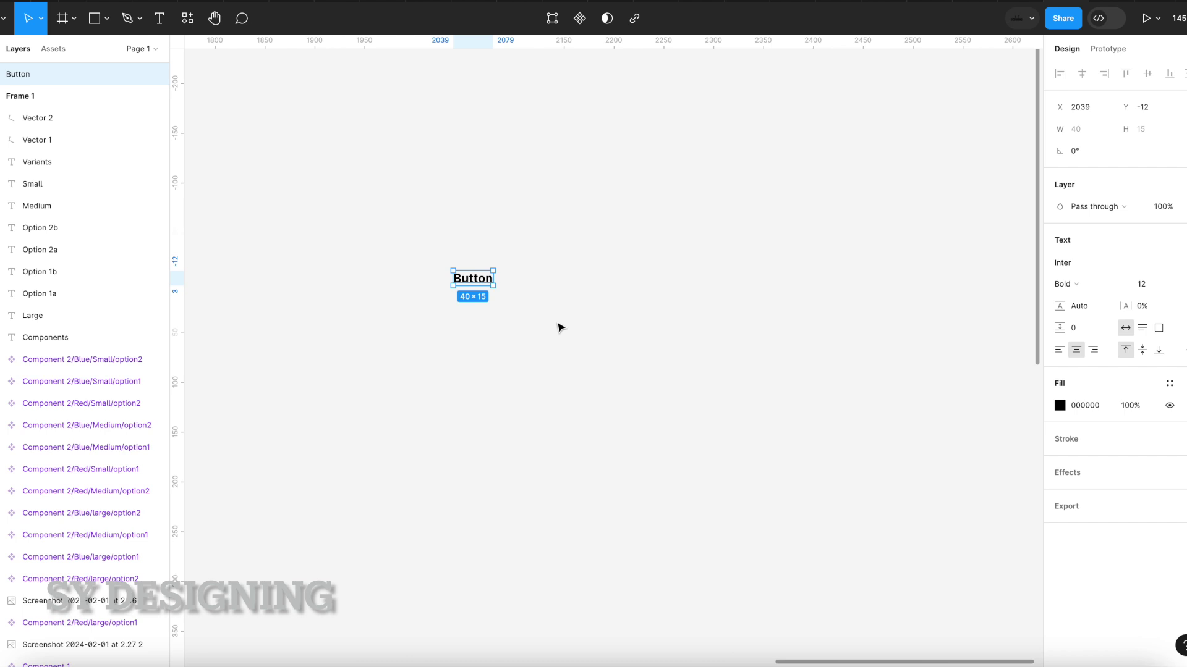
# Wrap the "Button" text in an auto layout frame and give the frame the red document color F10000 as fill.
pyautogui.hotkey('shift', 'a')
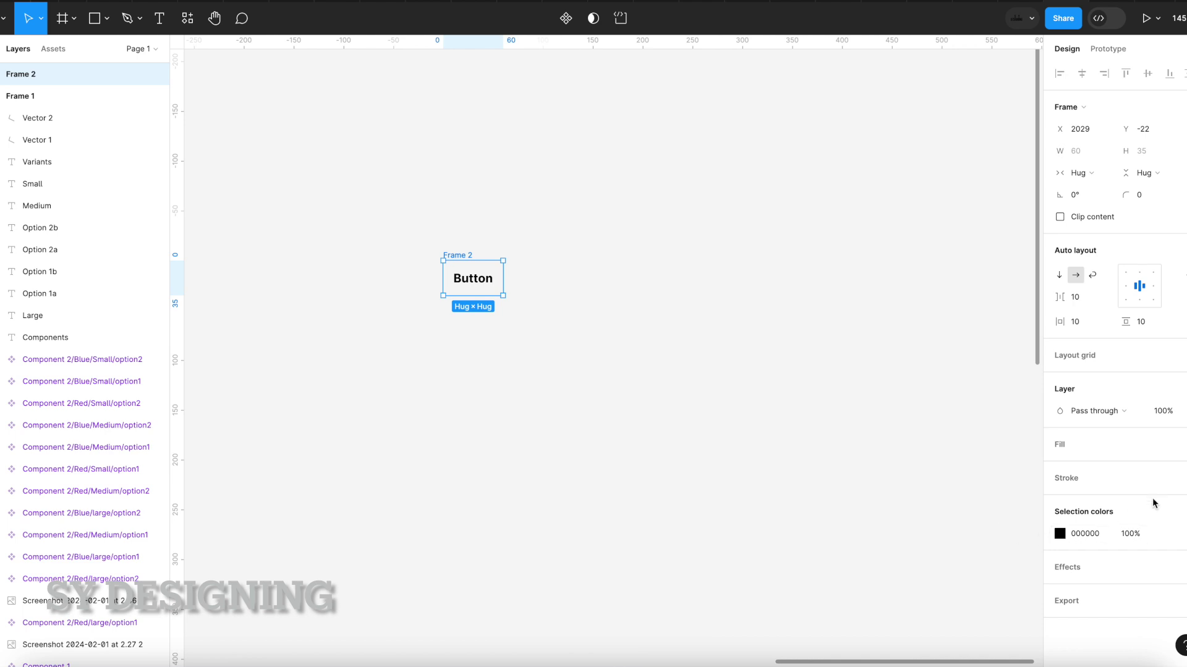
pyautogui.click(1181, 444)
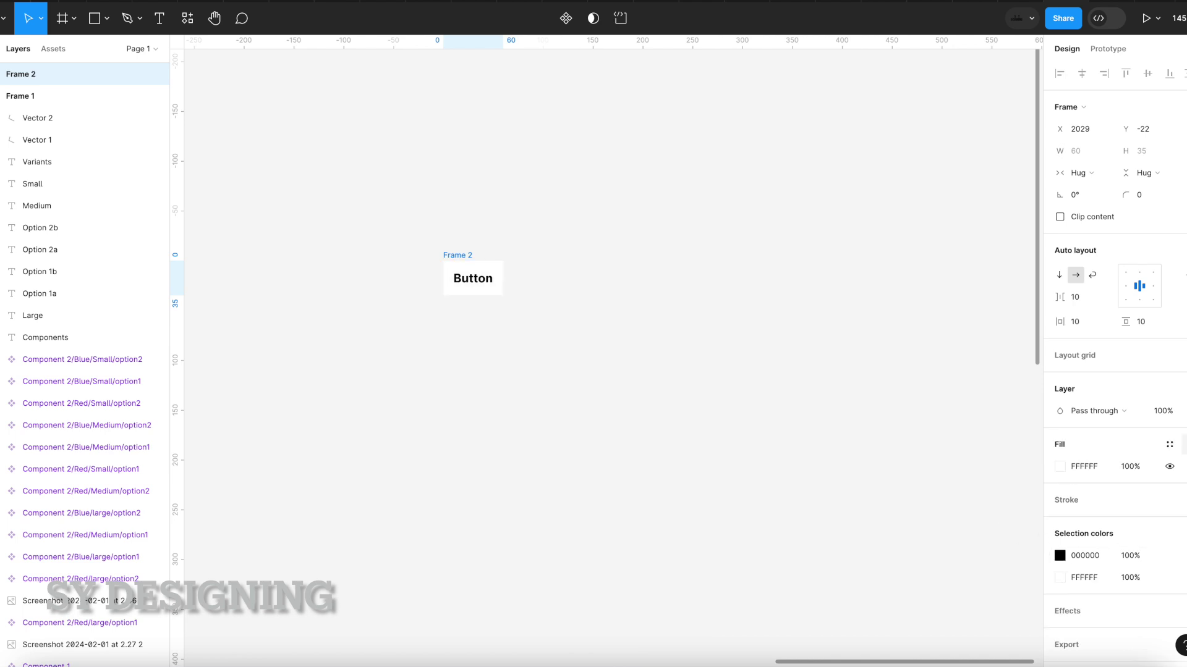
pyautogui.click(1059, 466)
pyautogui.click(914, 591)
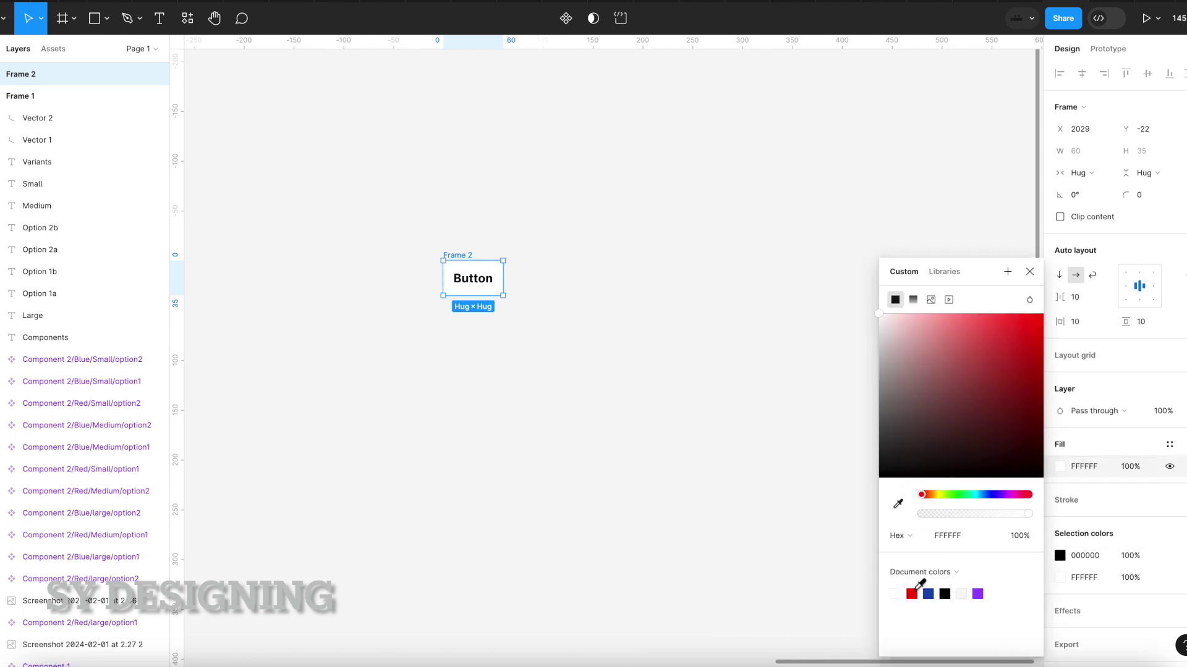
pyautogui.click(538, 311)
# Change the button frame's black text color to white, FFFFFF.
pyautogui.click(456, 254)
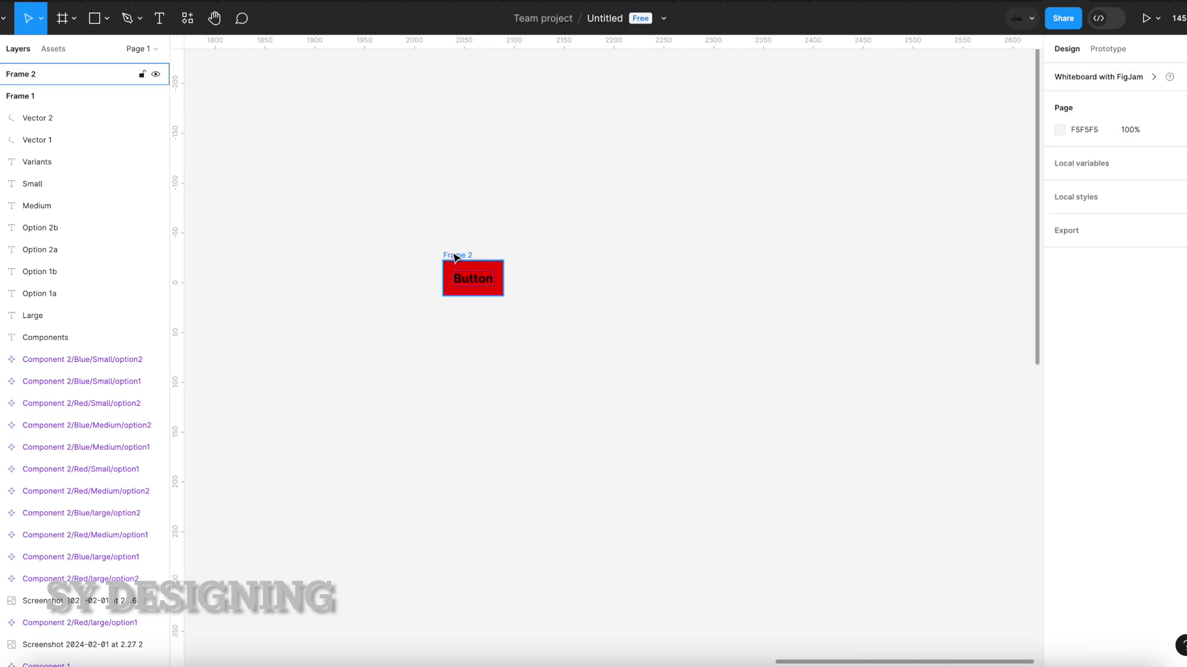
pyautogui.click(1060, 555)
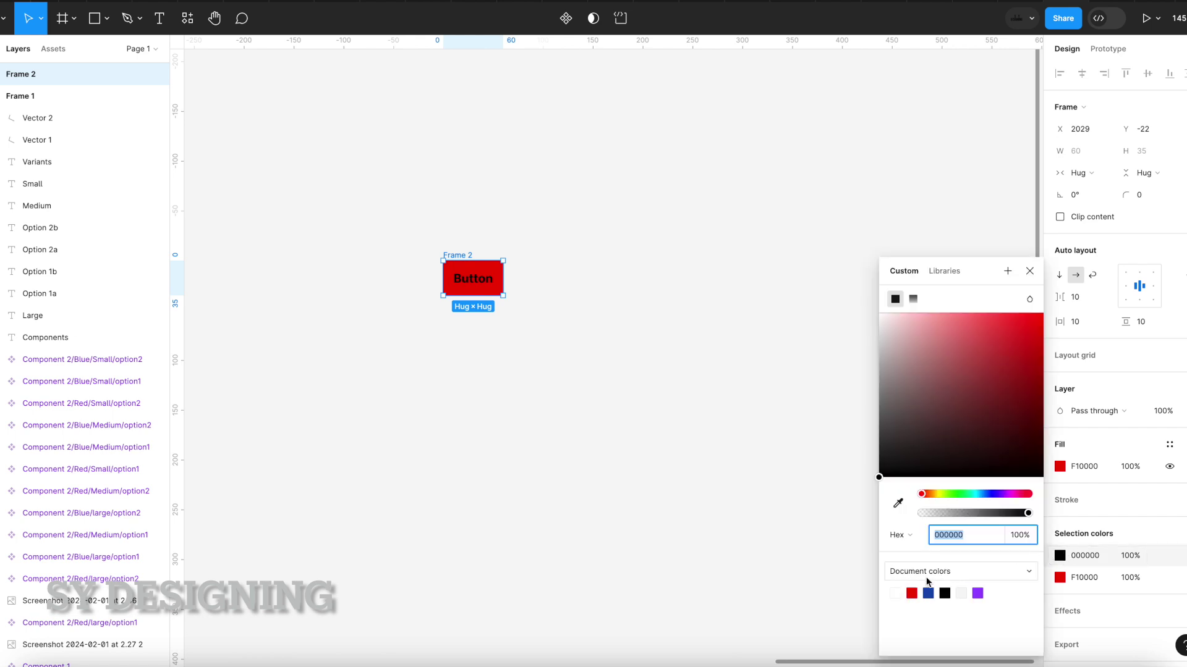
pyautogui.click(895, 593)
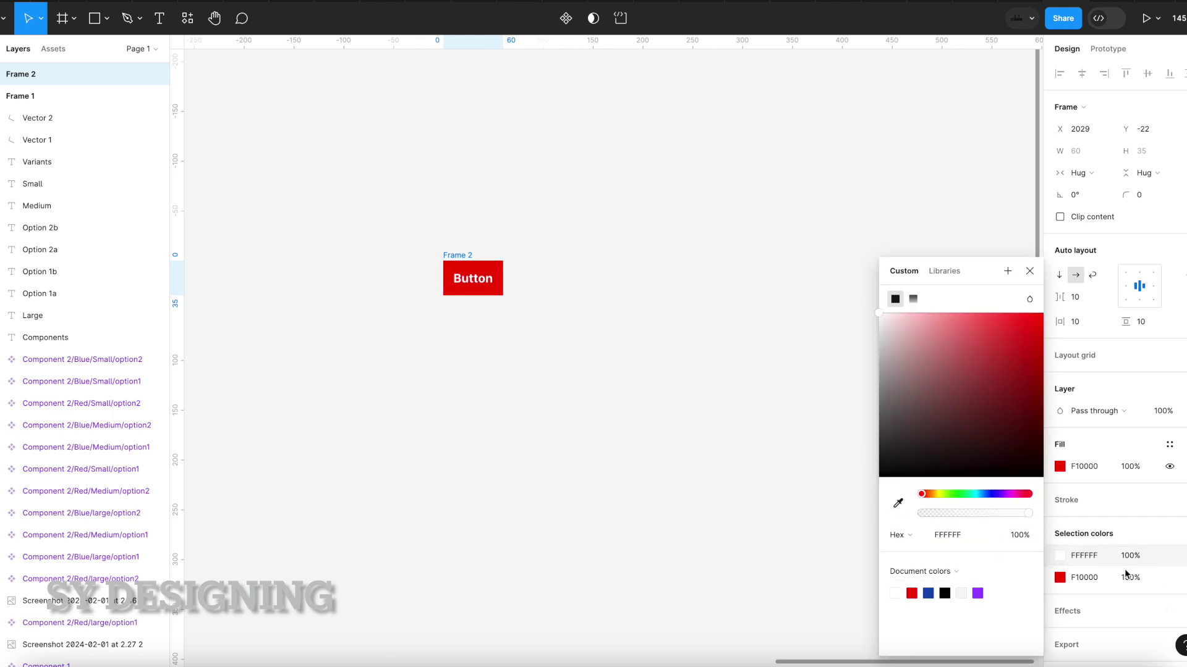
pyautogui.click(683, 501)
# Widen the red button frame to about 235.
pyautogui.click(463, 256)
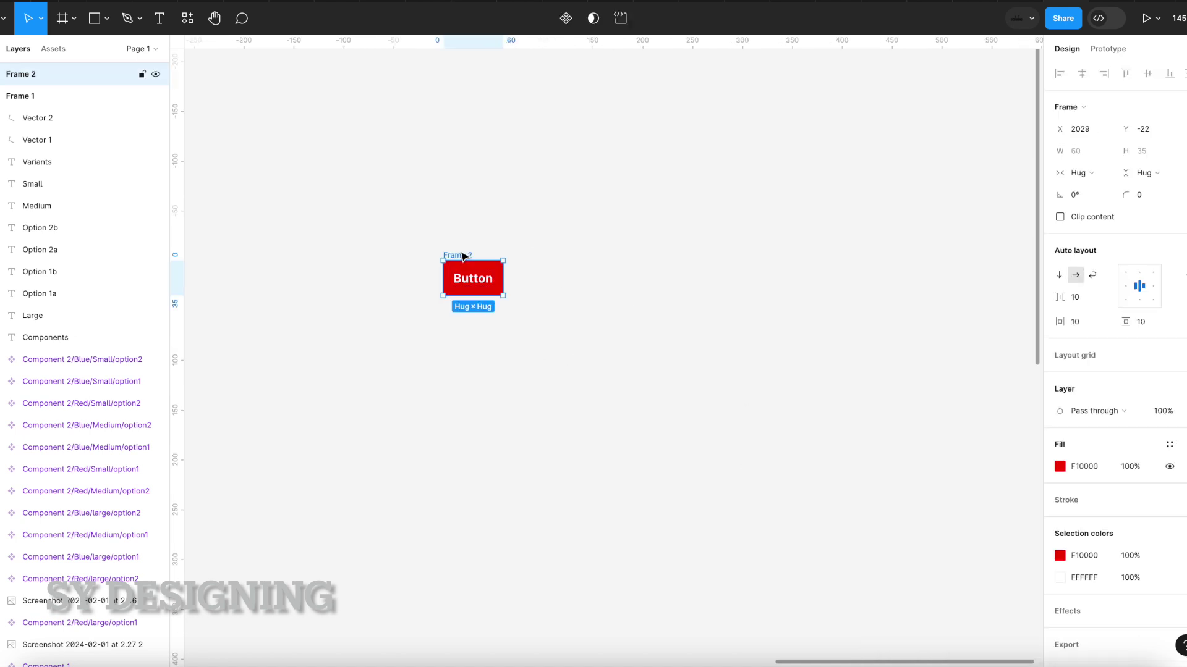
pyautogui.moveTo(504, 278); pyautogui.dragTo(678, 282)
pyautogui.click(670, 428)
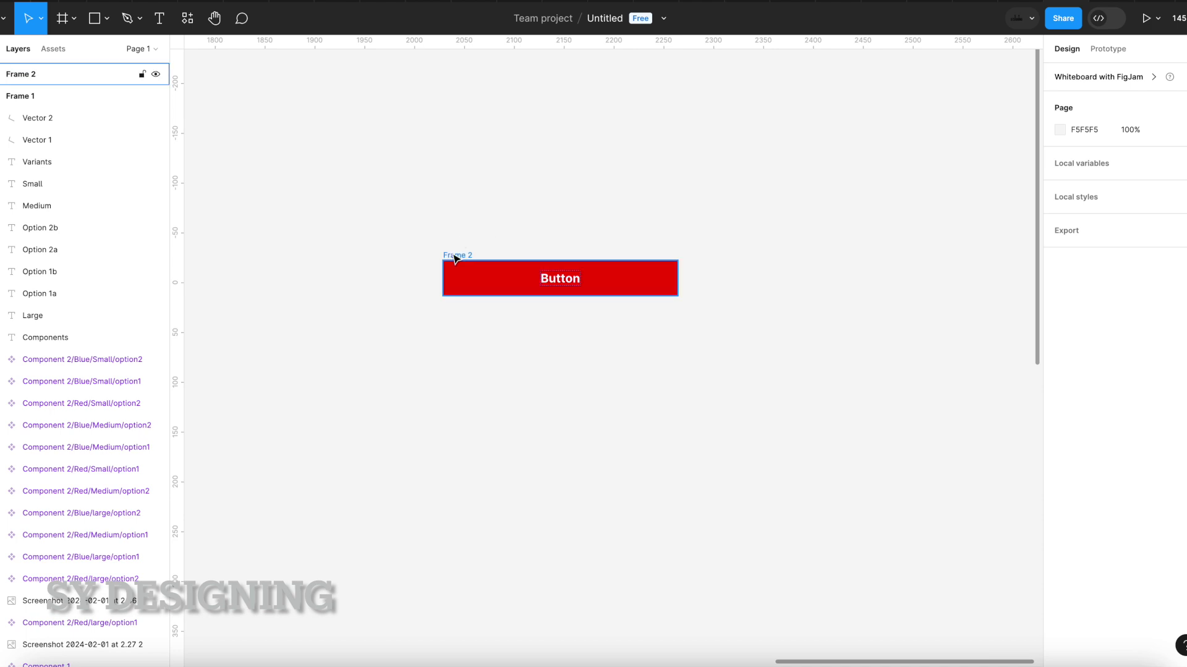
# Duplicate the red button beside the original and narrow the copy to about 170 wide.
pyautogui.click(454, 258)
pyautogui.moveTo(552, 292); pyautogui.dragTo(810, 313)
pyautogui.moveTo(932, 276); pyautogui.dragTo(883, 284)
pyautogui.click(892, 372)
# Duplicate the medium red button beside itself and narrow the new copy to about 94 wide.
pyautogui.moveTo(890, 376); pyautogui.dragTo(665, 367)
pyautogui.hscroll(5, 402, 238)
pyautogui.hscroll(-5, 609, 299)
pyautogui.click(526, 218)
pyautogui.moveTo(526, 217); pyautogui.dragTo(729, 239)
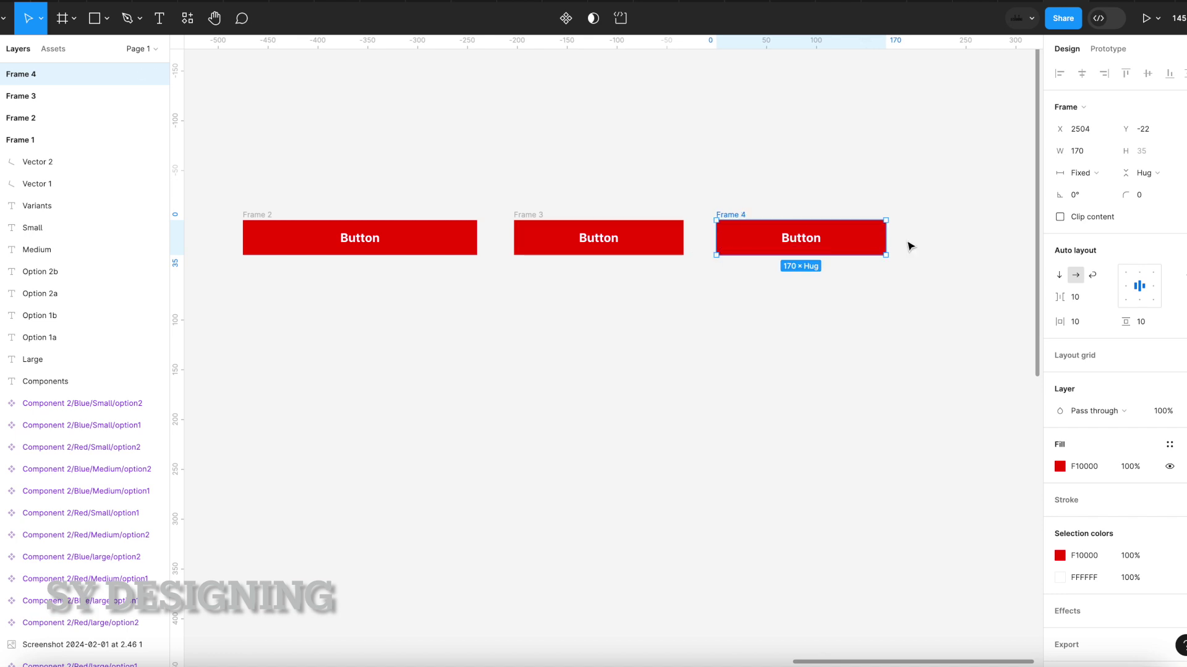
pyautogui.moveTo(885, 239); pyautogui.dragTo(809, 239)
pyautogui.moveTo(873, 316); pyautogui.dragTo(225, 180)
pyautogui.click(599, 350)
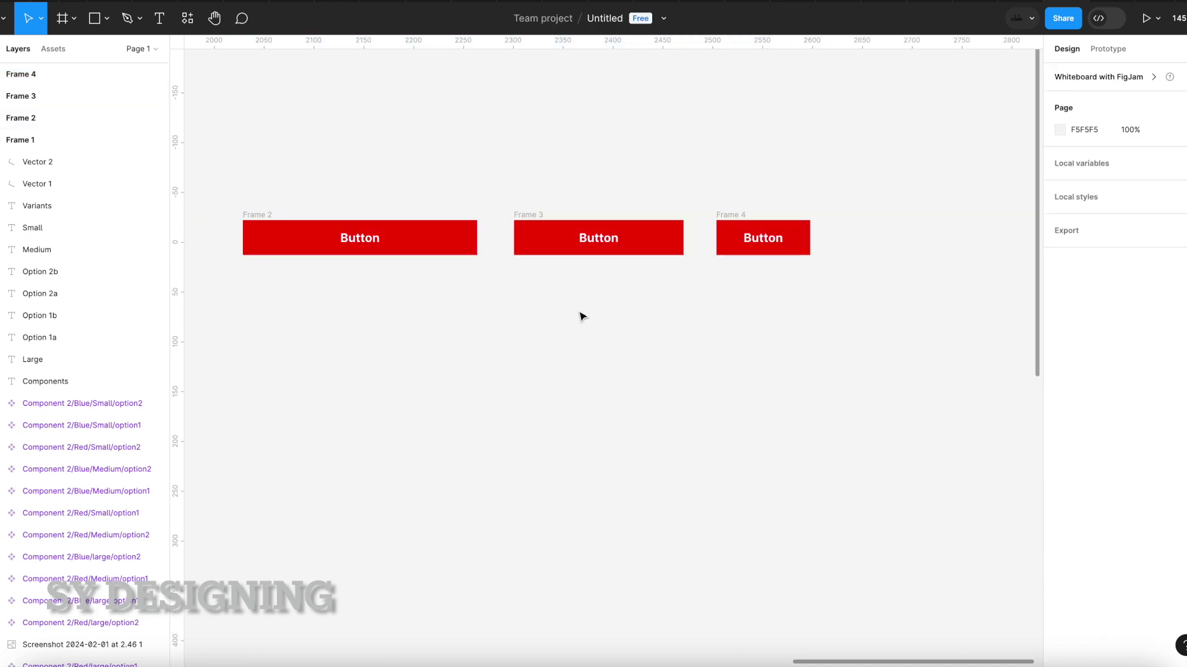
# Duplicate the row of three red buttons directly below and set the copies' fill to the blue document color 1448AE.
pyautogui.moveTo(855, 310); pyautogui.dragTo(217, 175)
pyautogui.moveTo(443, 240); pyautogui.dragTo(438, 301)
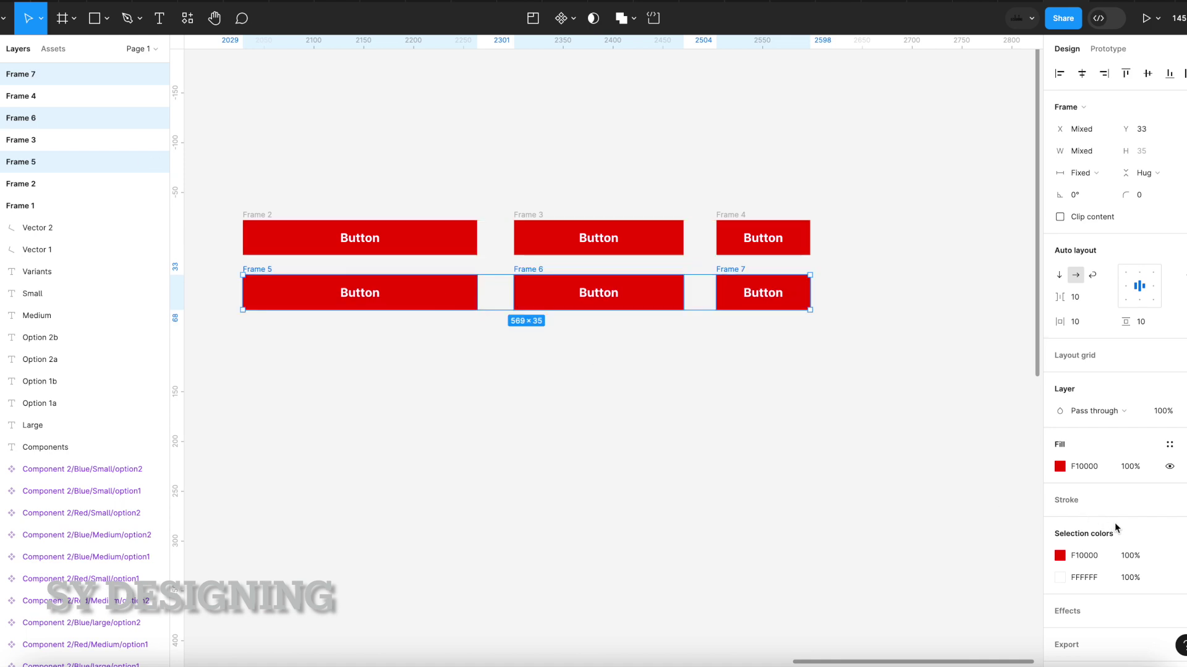
pyautogui.click(1060, 466)
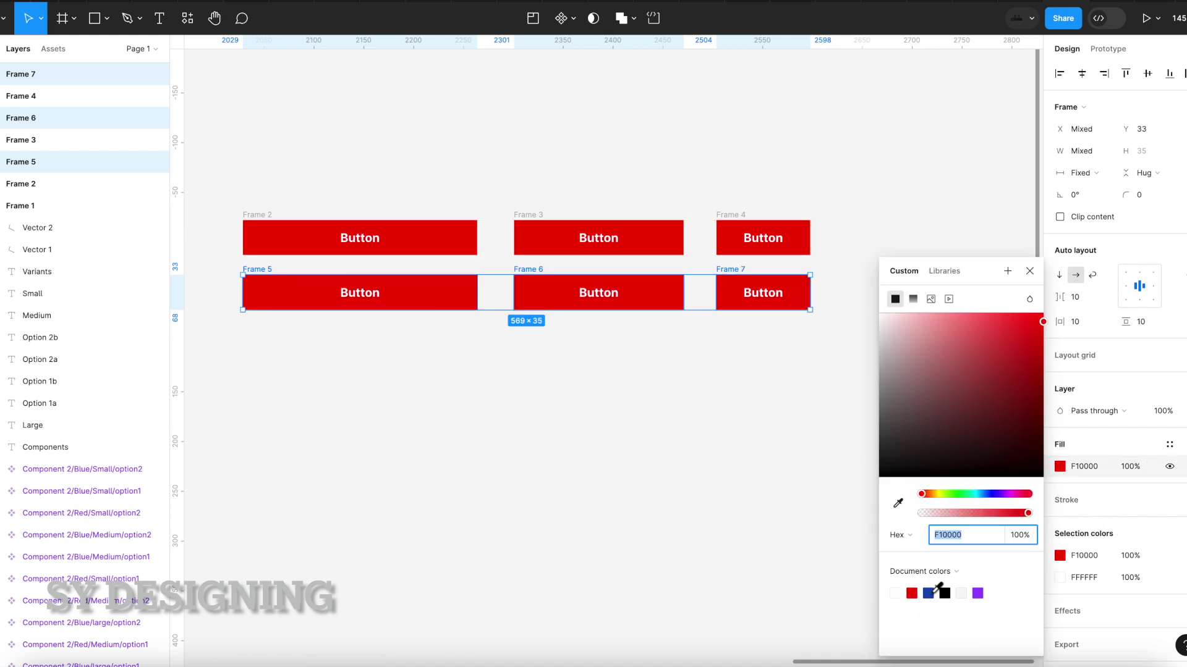
pyautogui.click(931, 592)
pyautogui.click(608, 446)
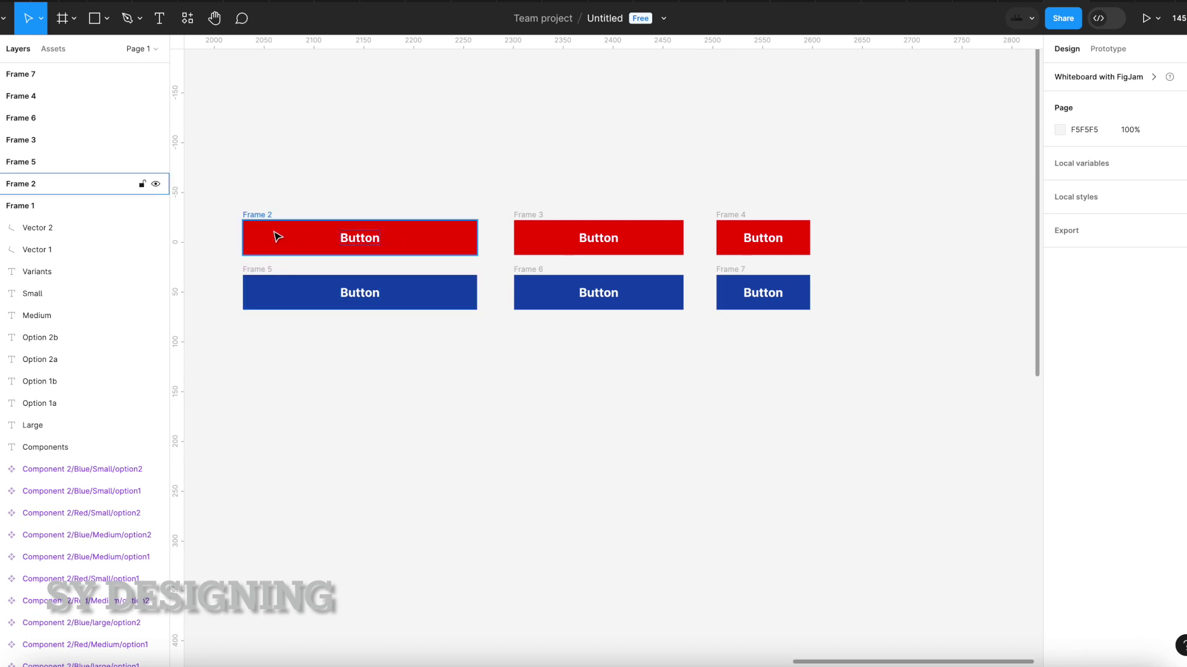
# Duplicate all six red and blue buttons below the originals and set the copies' corner radius to 8.
pyautogui.moveTo(875, 367); pyautogui.dragTo(233, 169)
pyautogui.keyDown('alt'); pyautogui.moveTo(413, 240); pyautogui.dragTo(424, 359); pyautogui.keyUp('alt')
pyautogui.click(1151, 197)
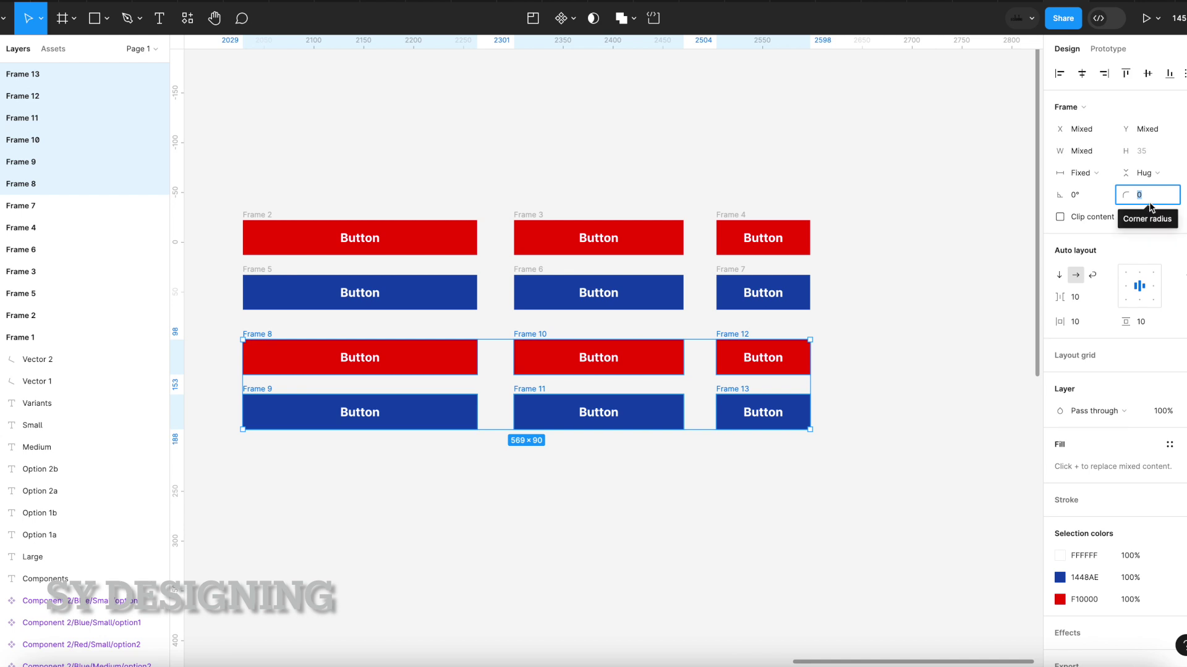
pyautogui.write('8')
pyautogui.press('Return')
pyautogui.click(871, 342)
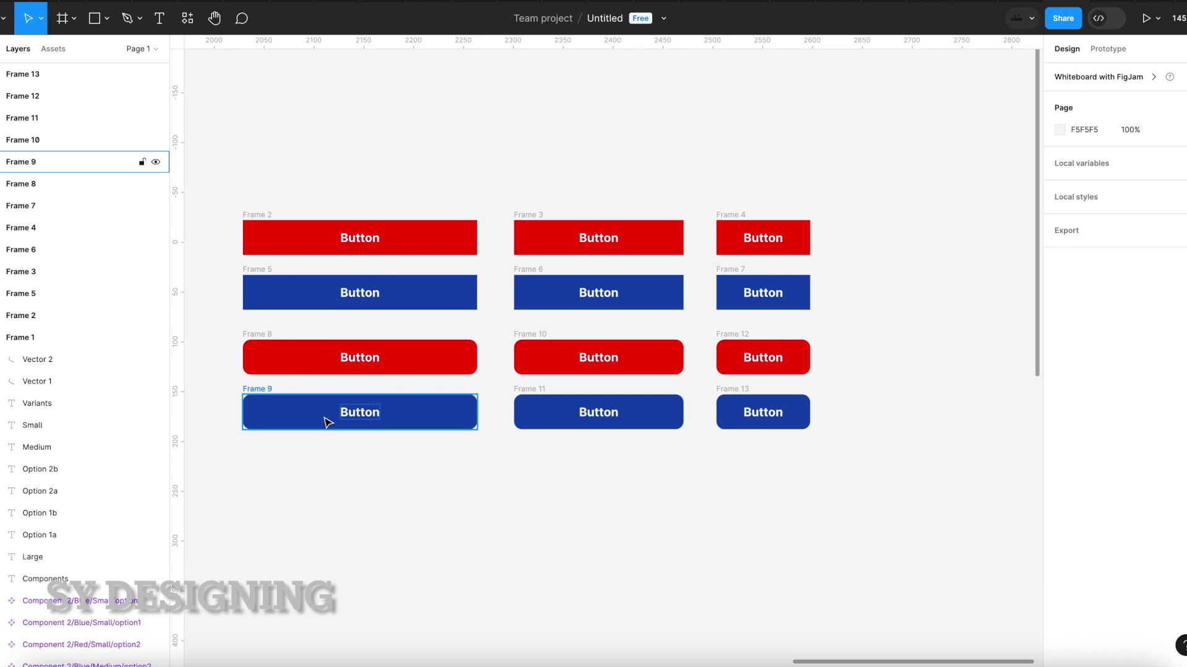
pyautogui.click(350, 124)
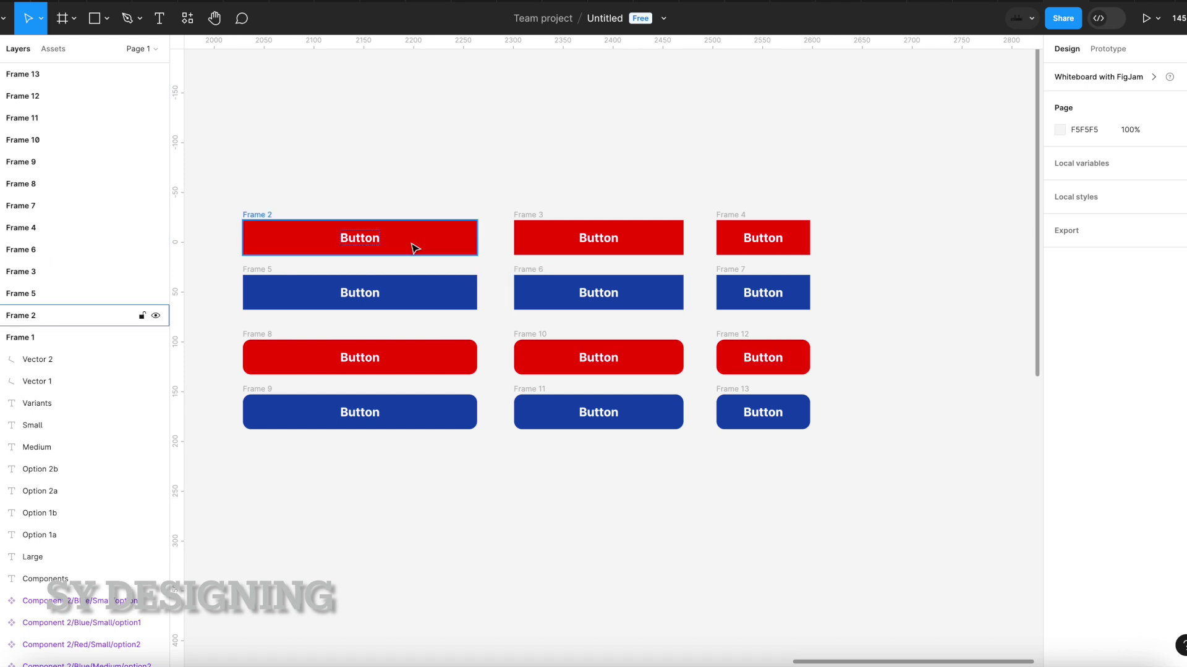
pyautogui.moveTo(214, 226); pyautogui.dragTo(471, 247)
pyautogui.click(471, 247)
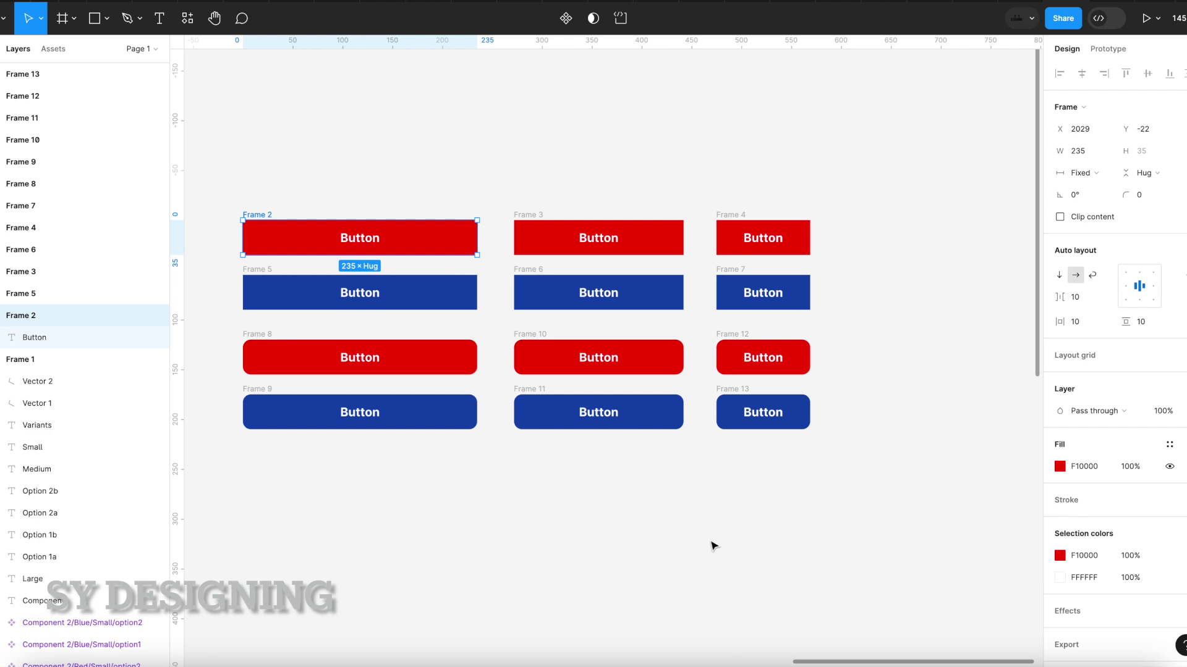
pyautogui.click(784, 491)
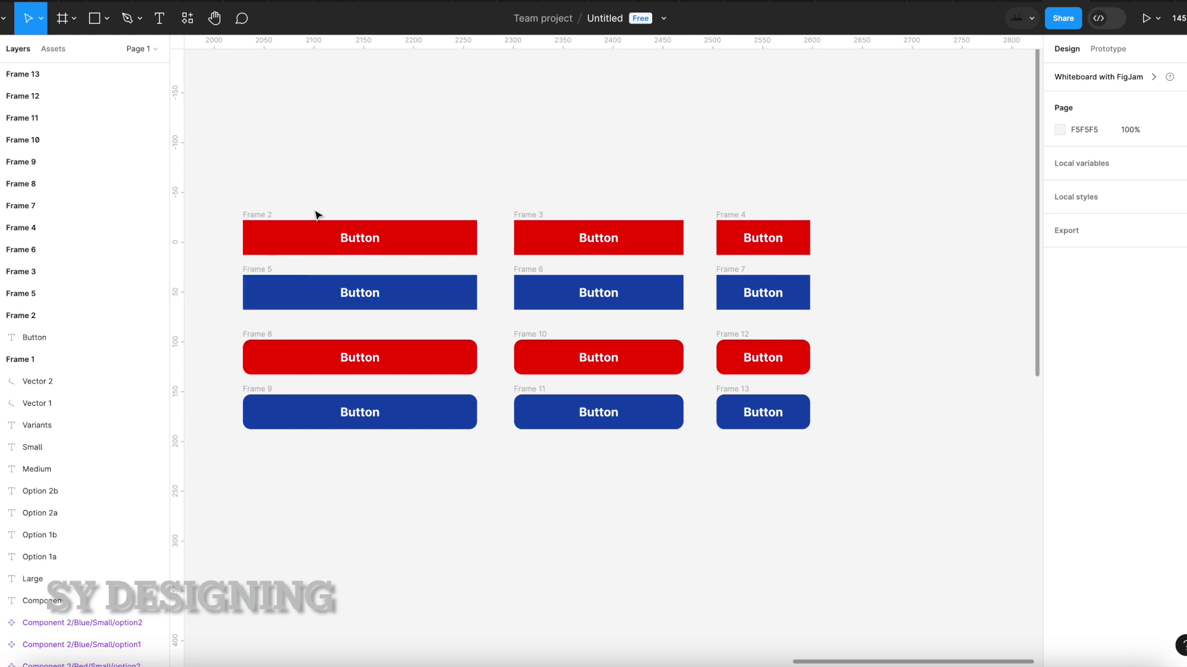
# Rename the large red square-cornered button frame as Red/Large/Hardbox.
pyautogui.doubleClick(251, 213)
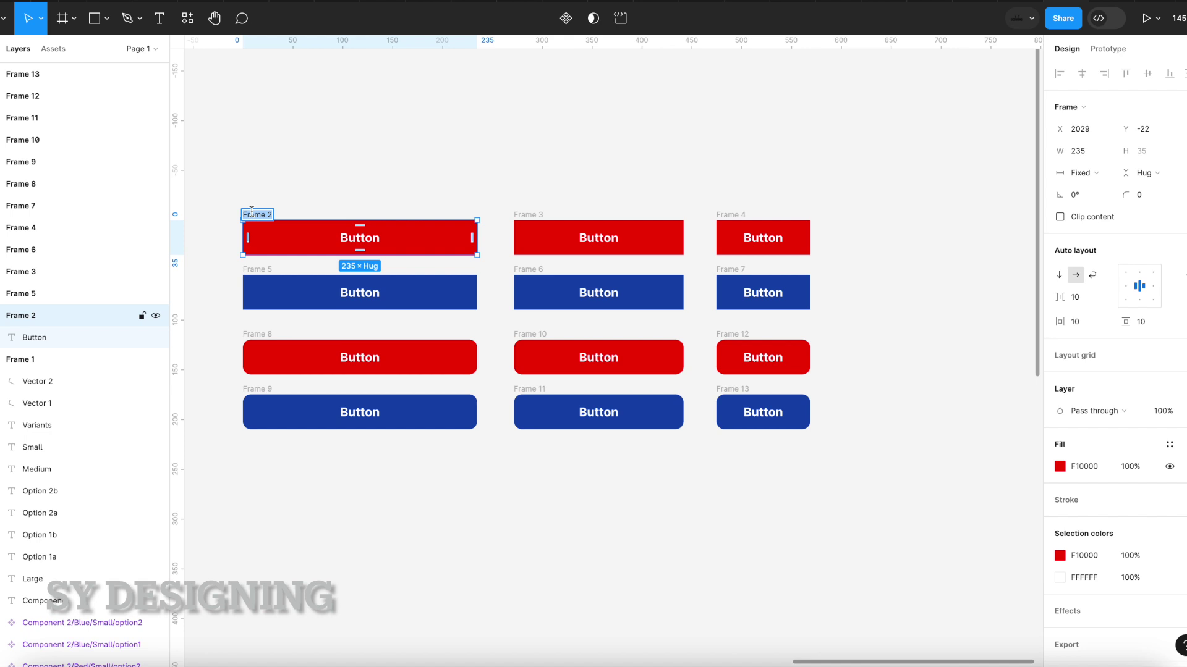
pyautogui.write('C')
pyautogui.write('e')
pyautogui.write('Larg')
pyautogui.write('e')
pyautogui.write('/Hard')
pyautogui.write('box')
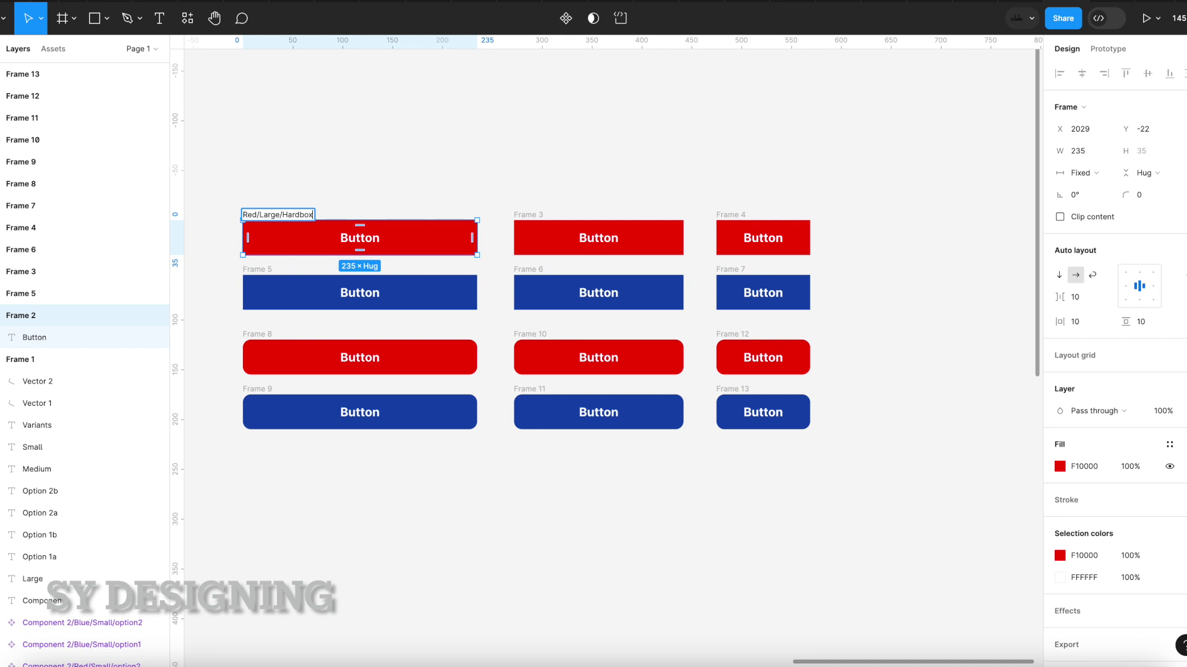
# Copy the name Red/Large/Hardbox and apply it to the other five square-cornered red and blue button frames.
pyautogui.hotkey('ctrl', 'a')
pyautogui.hotkey('ctrl', 'c')
pyautogui.click(522, 214)
pyautogui.doubleClick(522, 214)
pyautogui.hotkey('ctrl', 'v')
pyautogui.doubleClick(730, 214)
pyautogui.hotkey('ctrl', 'v')
pyautogui.doubleClick(256, 270)
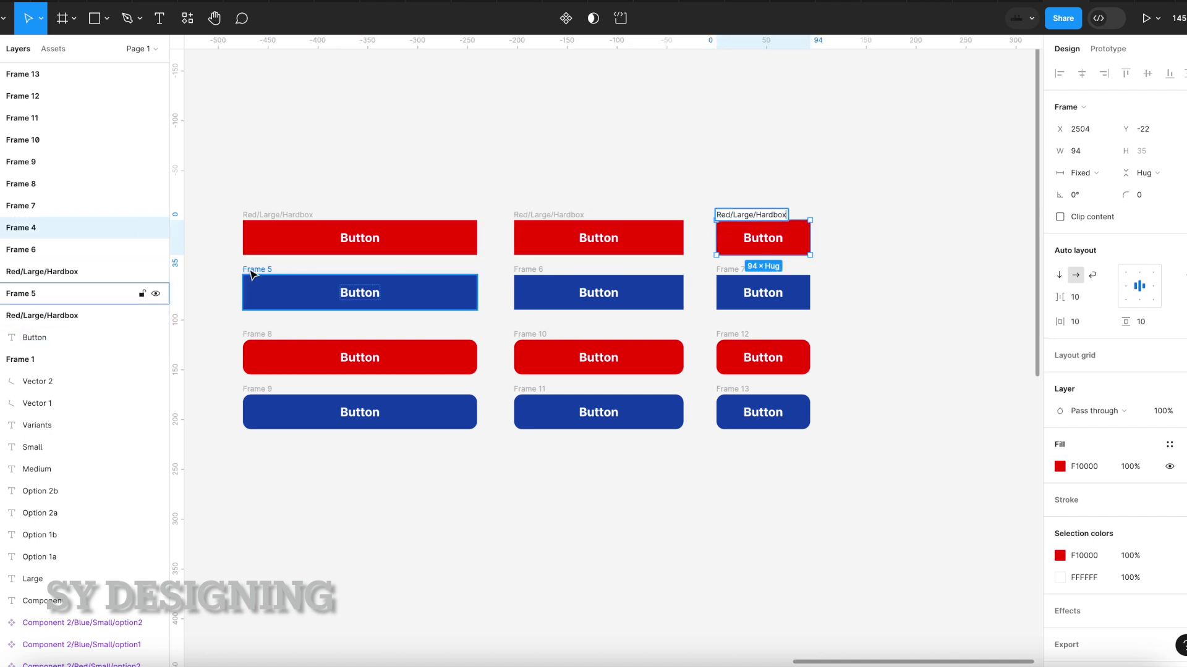
pyautogui.hotkey('ctrl', 'v')
pyautogui.doubleClick(528, 269)
pyautogui.hotkey('ctrl', 'v')
pyautogui.doubleClick(731, 269)
# Apply the copied name Red/Large/Hardbox to all six rounded red and blue button frames.
pyautogui.doubleClick(256, 334)
pyautogui.doubleClick(529, 334)
pyautogui.doubleClick(732, 334)
pyautogui.hotkey('ctrl', 'v')
pyautogui.doubleClick(256, 388)
pyautogui.hotkey('ctrl', 'v')
pyautogui.doubleClick(523, 388)
pyautogui.hotkey('ctrl', 'v')
pyautogui.doubleClick(732, 388)
pyautogui.hotkey('ctrl', 'v')
pyautogui.click(888, 374)
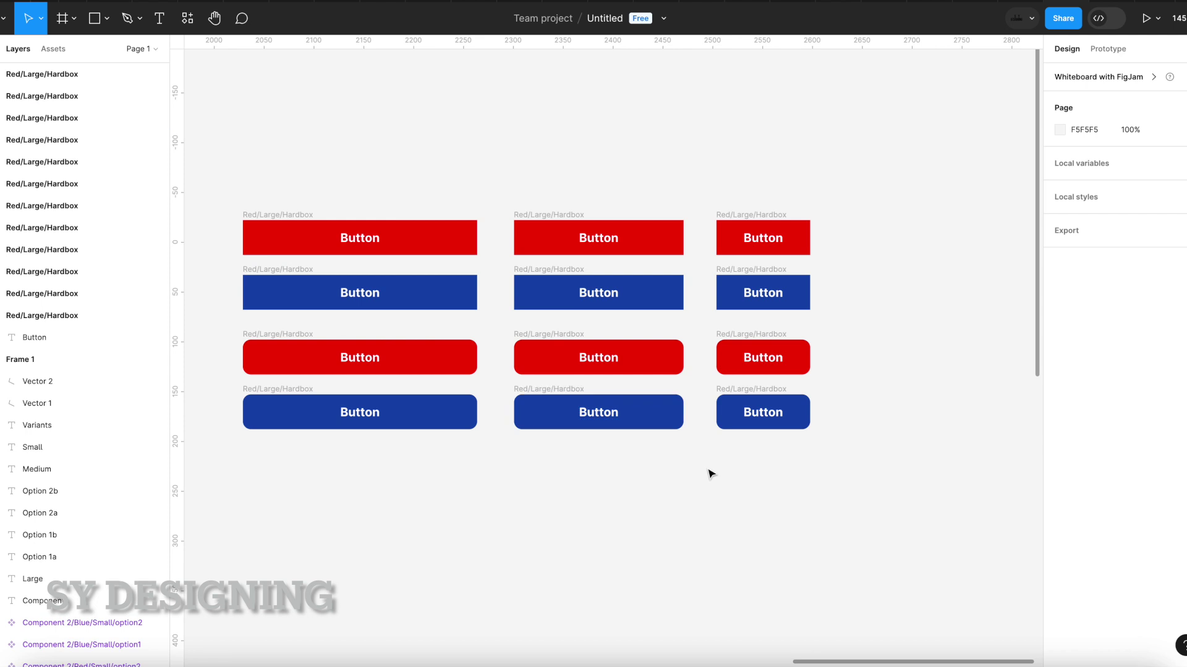
# Batch-rename the four medium-width buttons in the middle column, replacing Large with Medium in their names.
pyautogui.moveTo(709, 477); pyautogui.dragTo(512, 186)
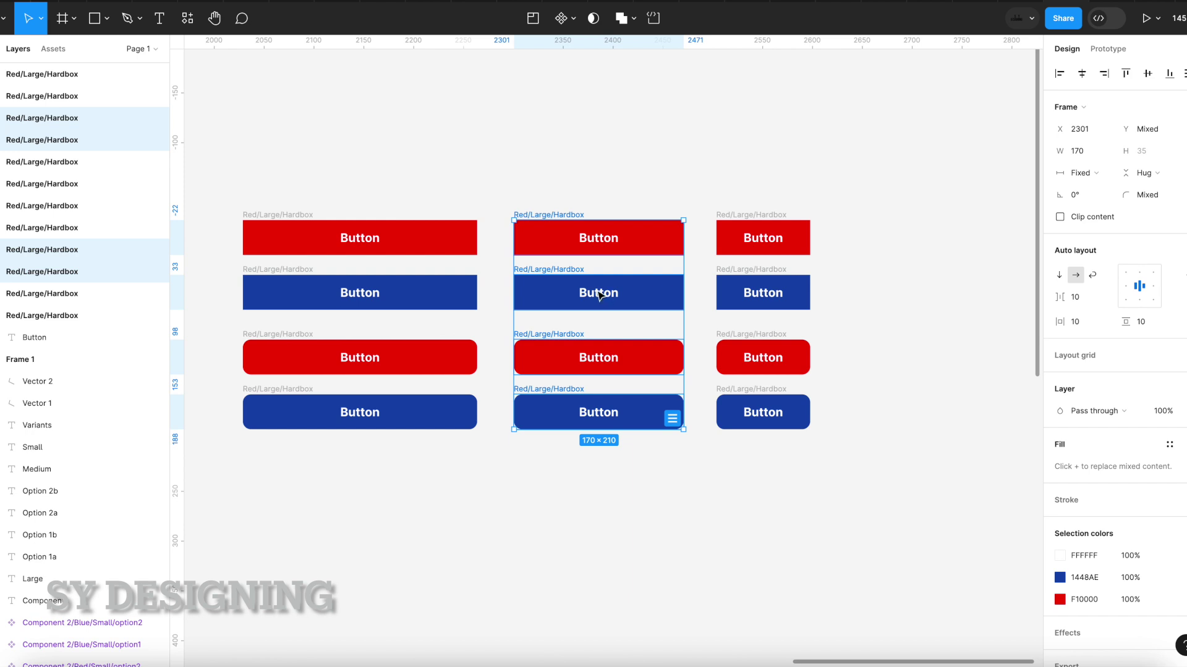
pyautogui.hotkey('ctrl', 'r')
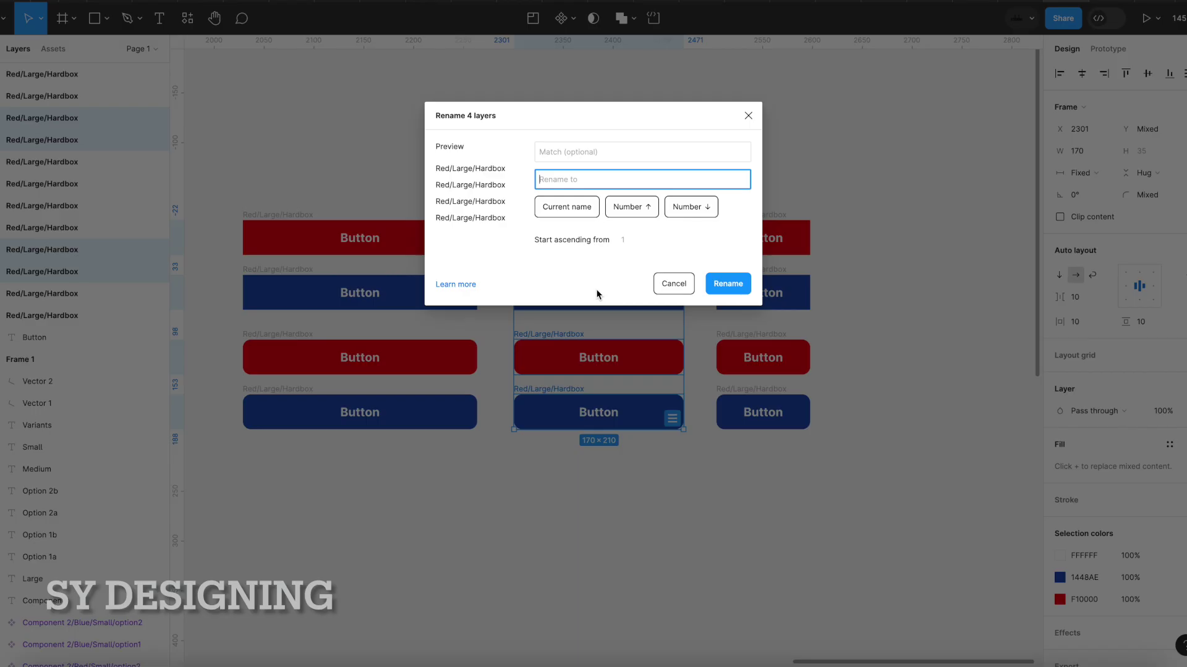
pyautogui.click(529, 118)
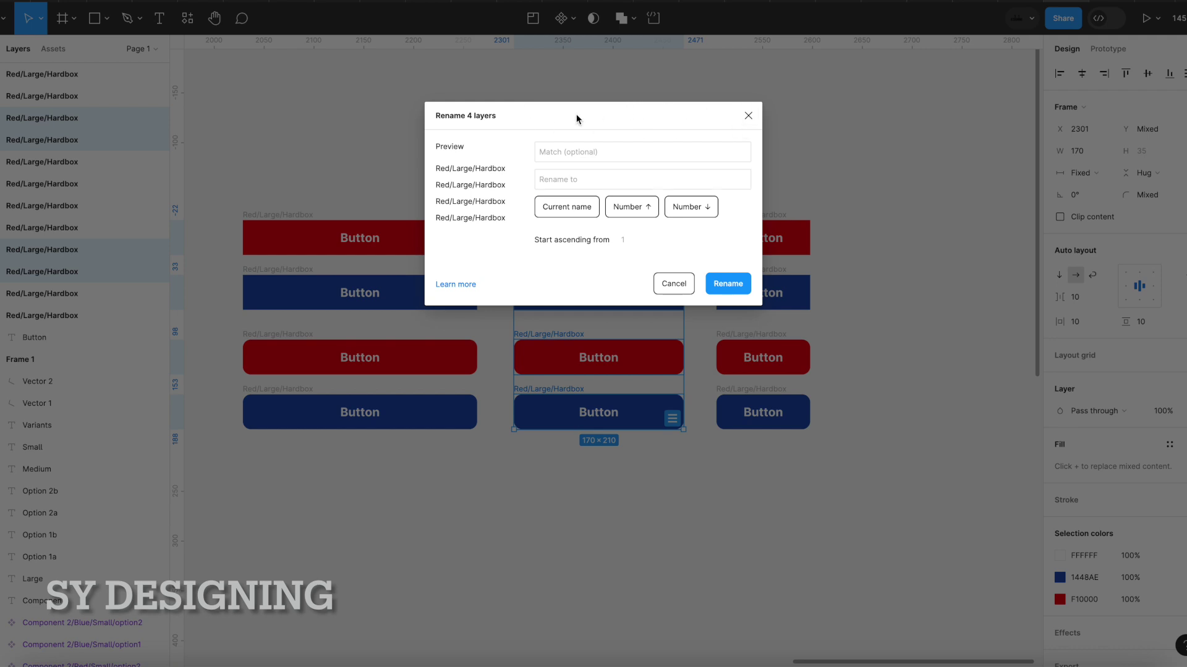
pyautogui.click(549, 154)
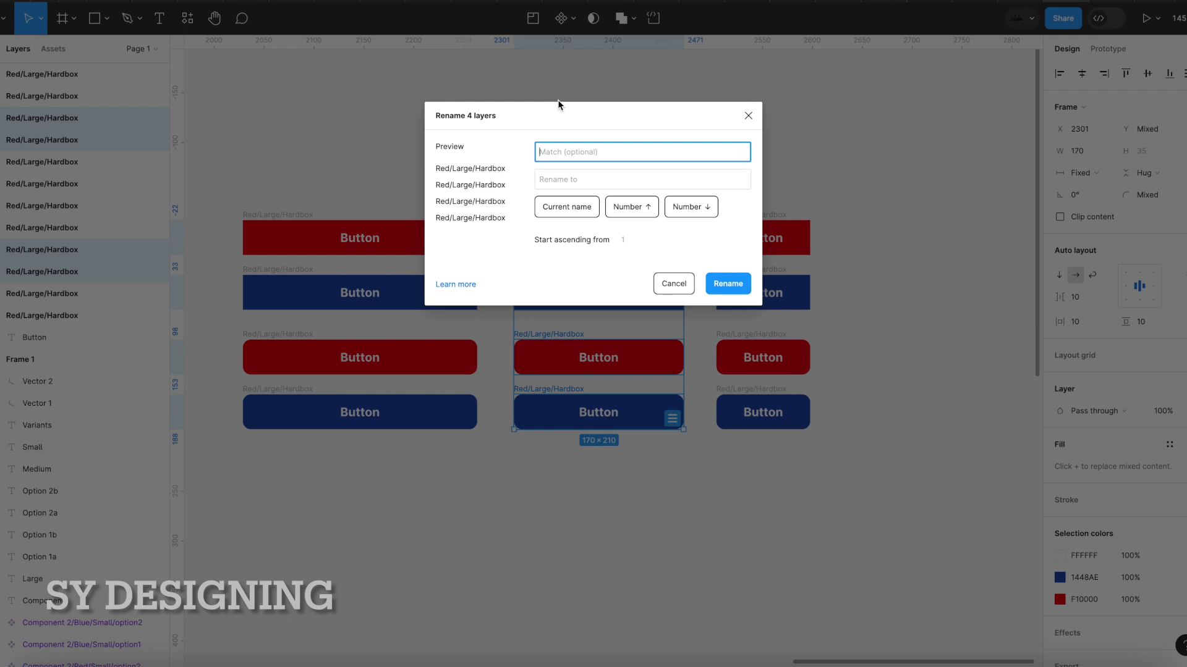
pyautogui.write('L')
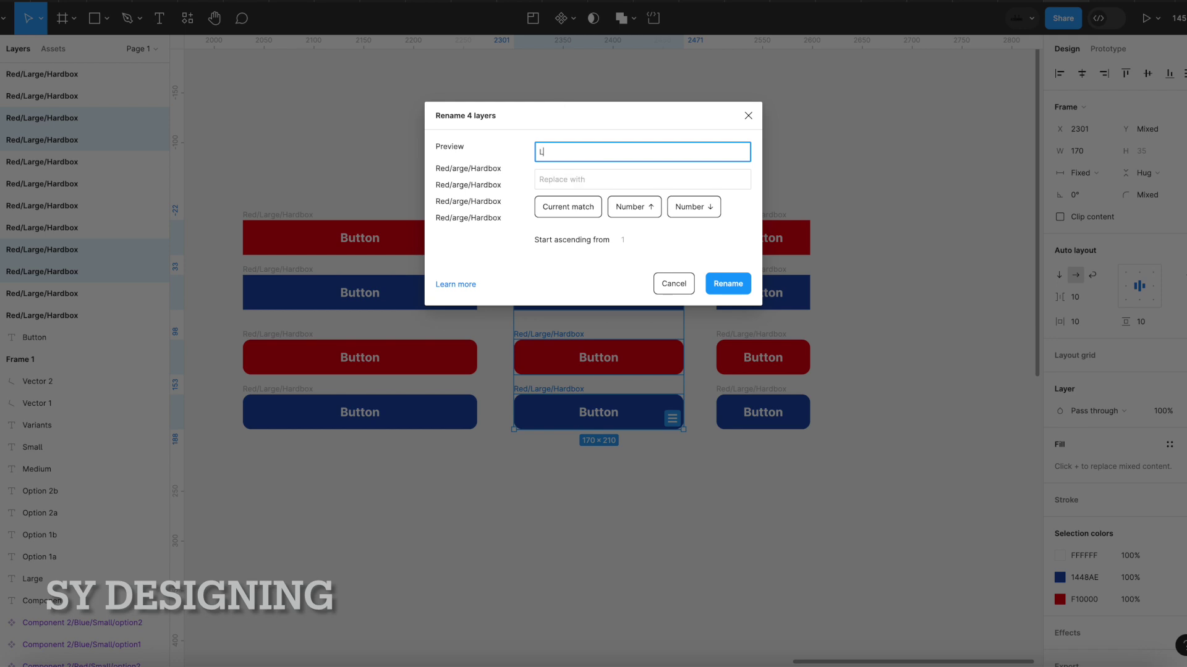
pyautogui.write('arge')
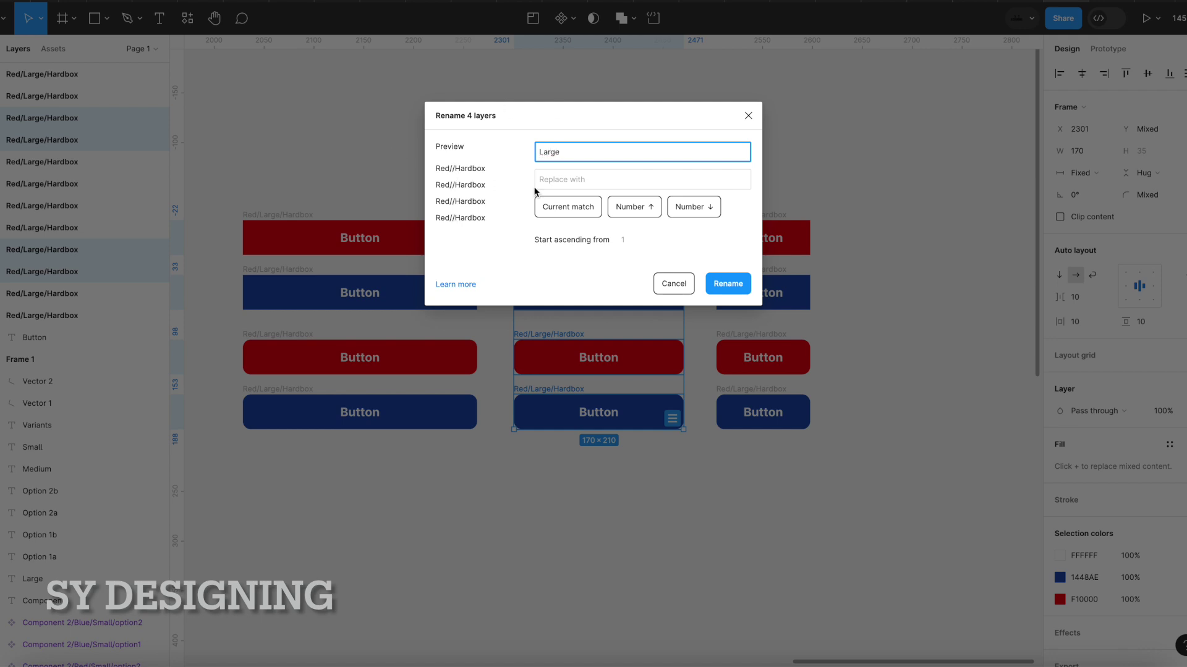
pyautogui.click(571, 179)
pyautogui.write('Medium')
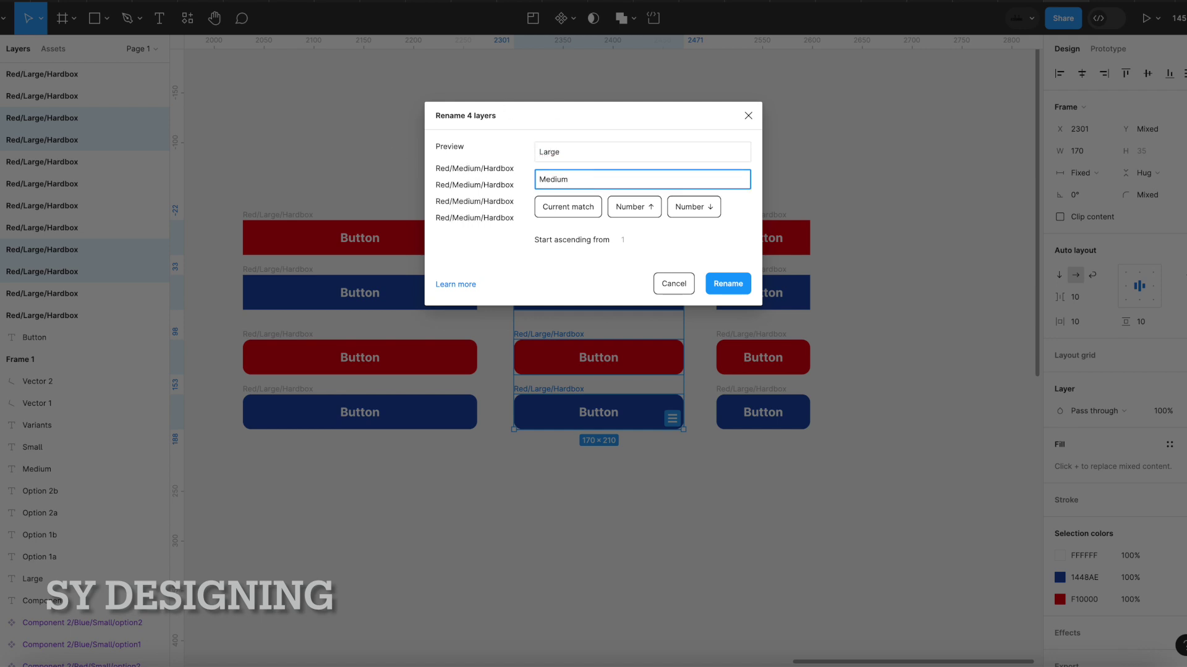
pyautogui.press('Return')
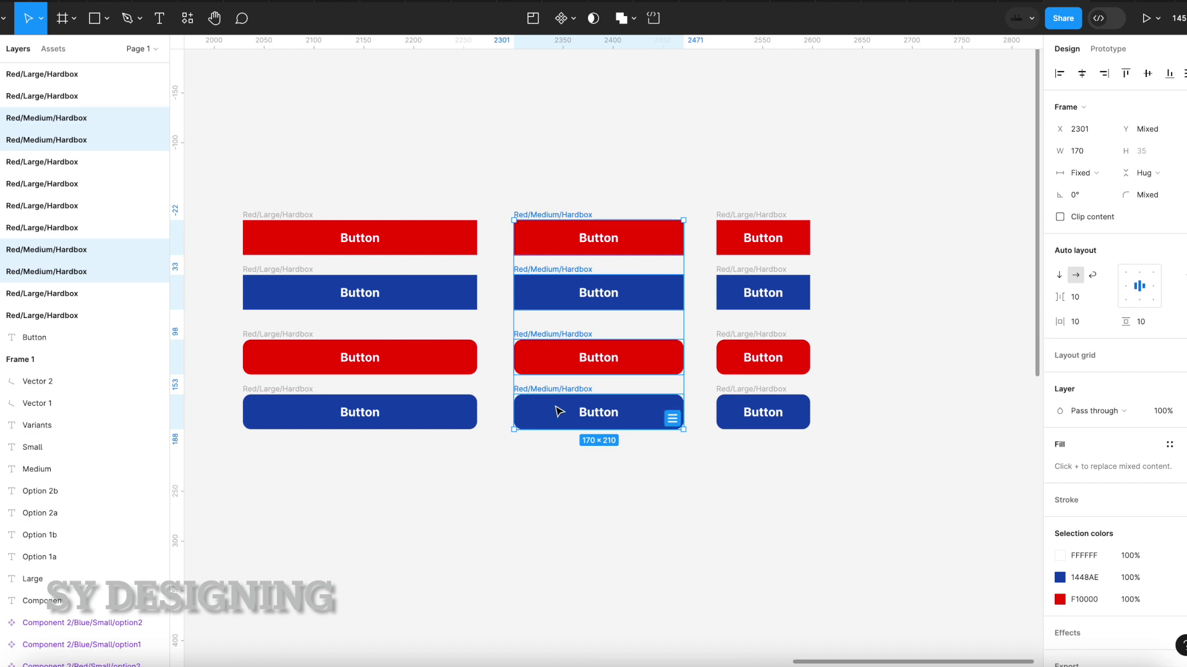
pyautogui.click(576, 463)
# Batch-rename the four narrowest buttons, replacing Large with Small in their names.
pyautogui.moveTo(868, 452); pyautogui.dragTo(690, 178)
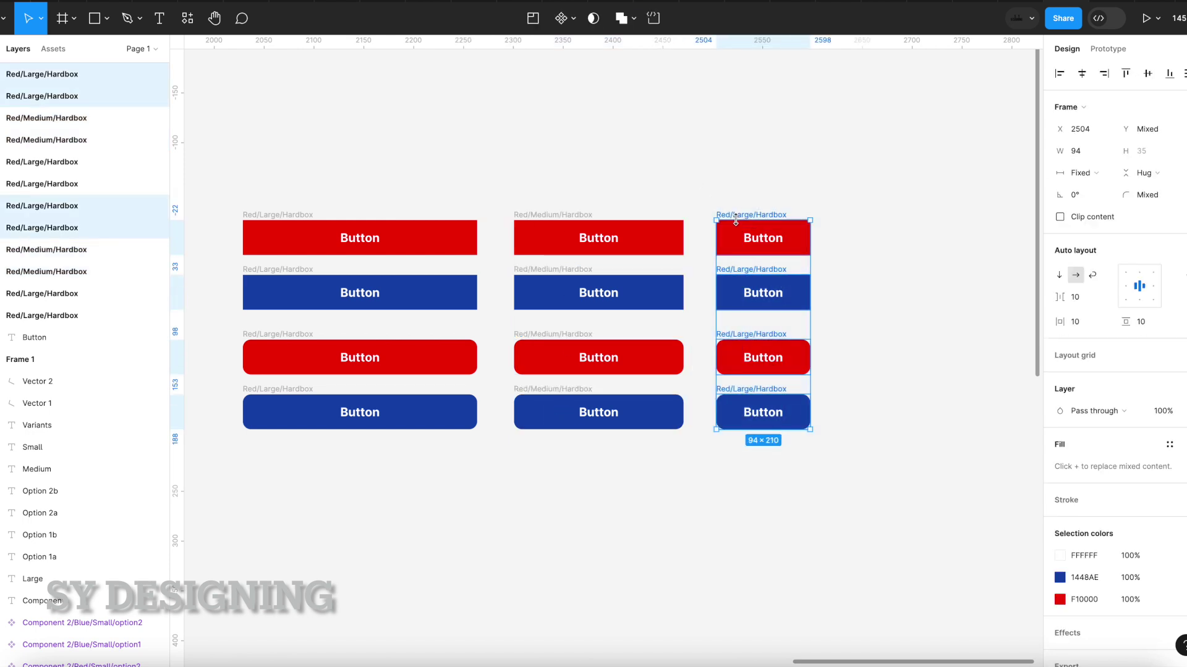
pyautogui.hotkey('ctrl', 'r')
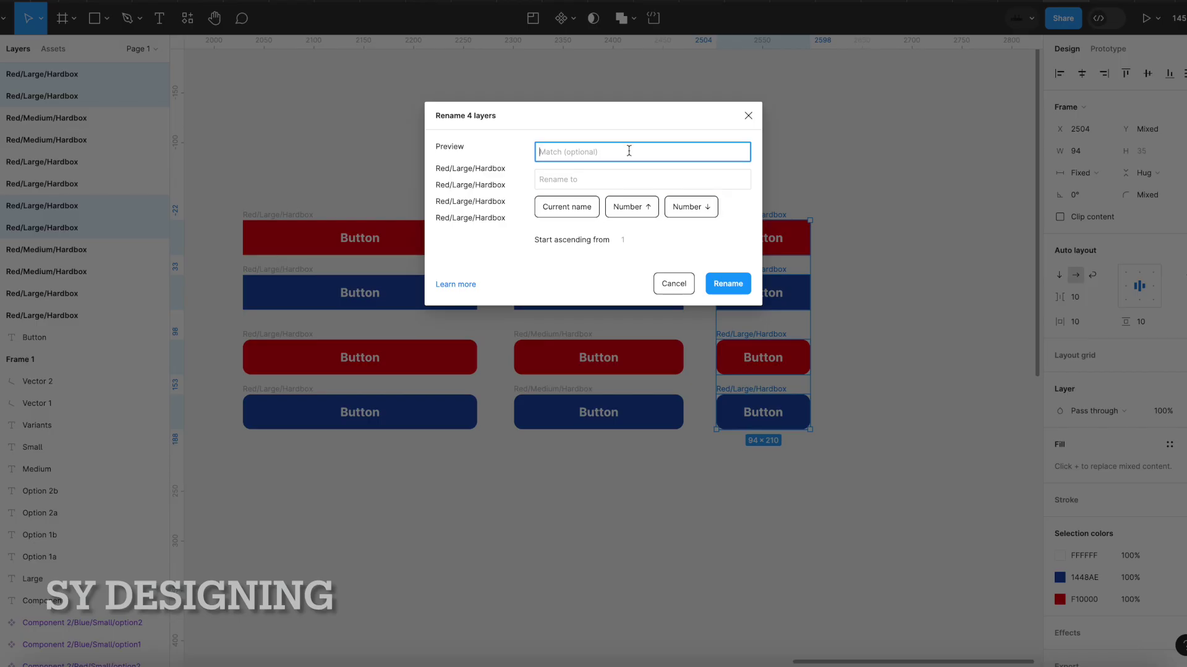
pyautogui.write('Hardbox')
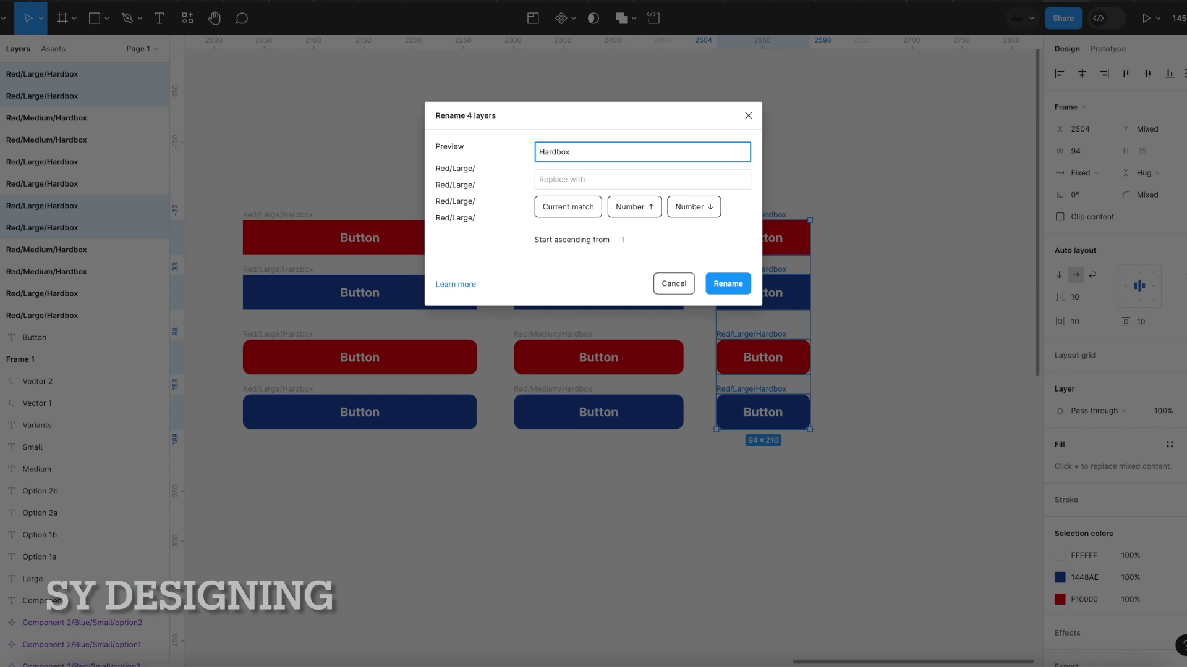
pyautogui.click(574, 181)
pyautogui.click(584, 154)
pyautogui.doubleClick(583, 153)
pyautogui.write('Large')
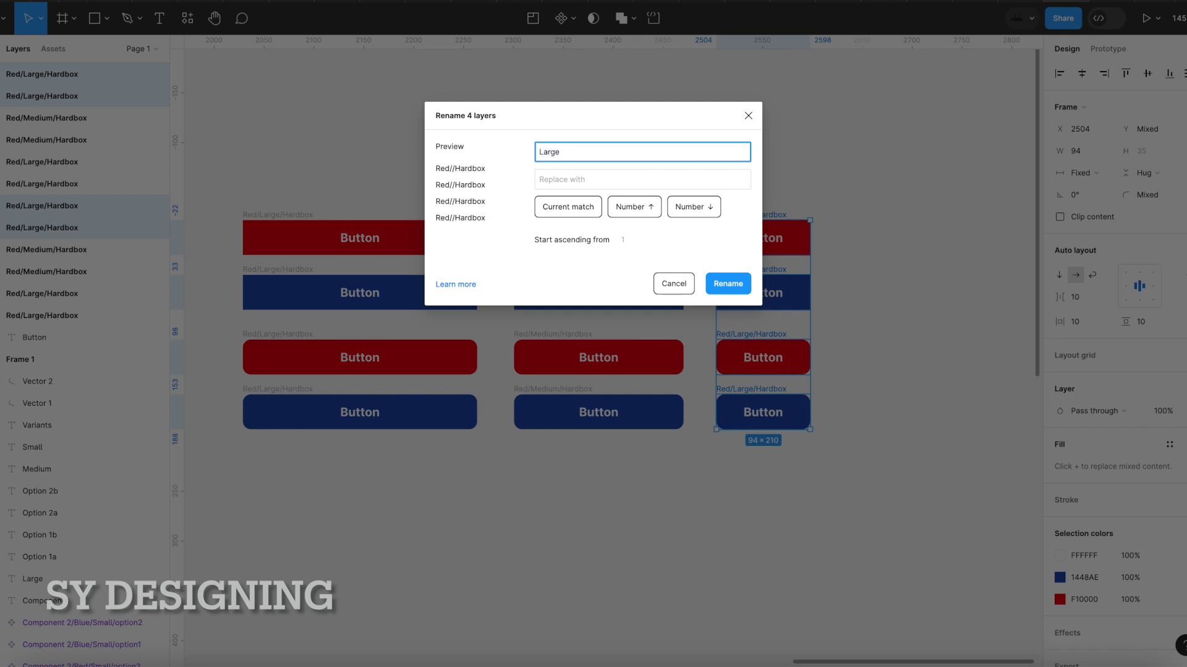
pyautogui.click(551, 179)
pyautogui.write('Small')
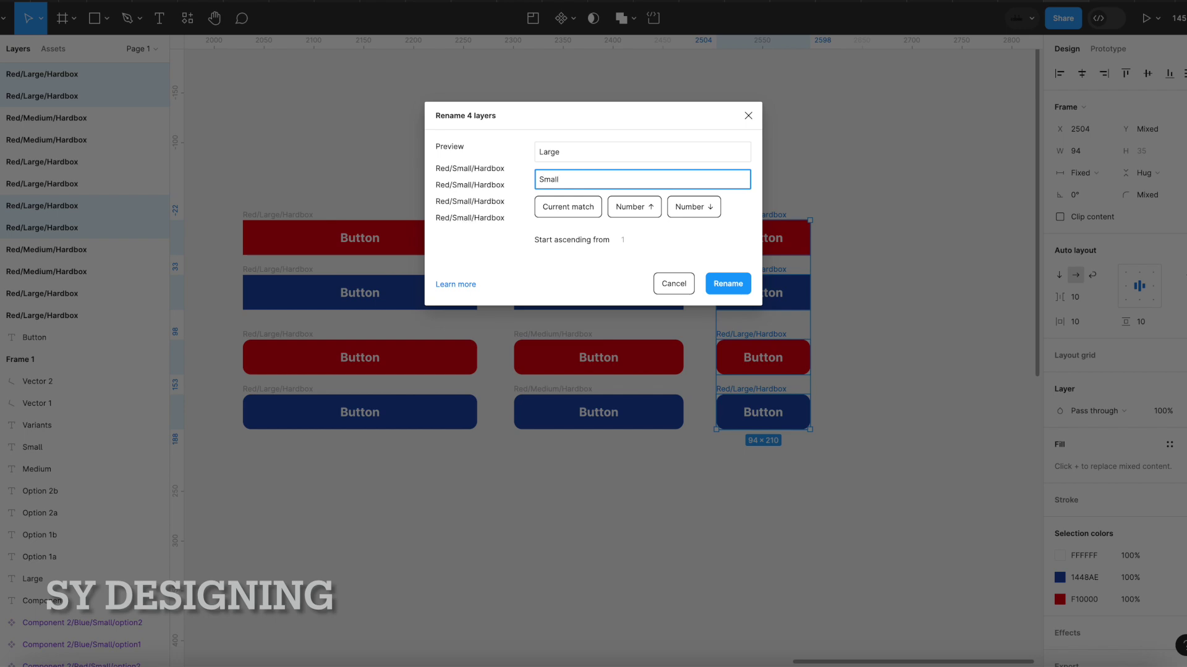
pyautogui.click(739, 287)
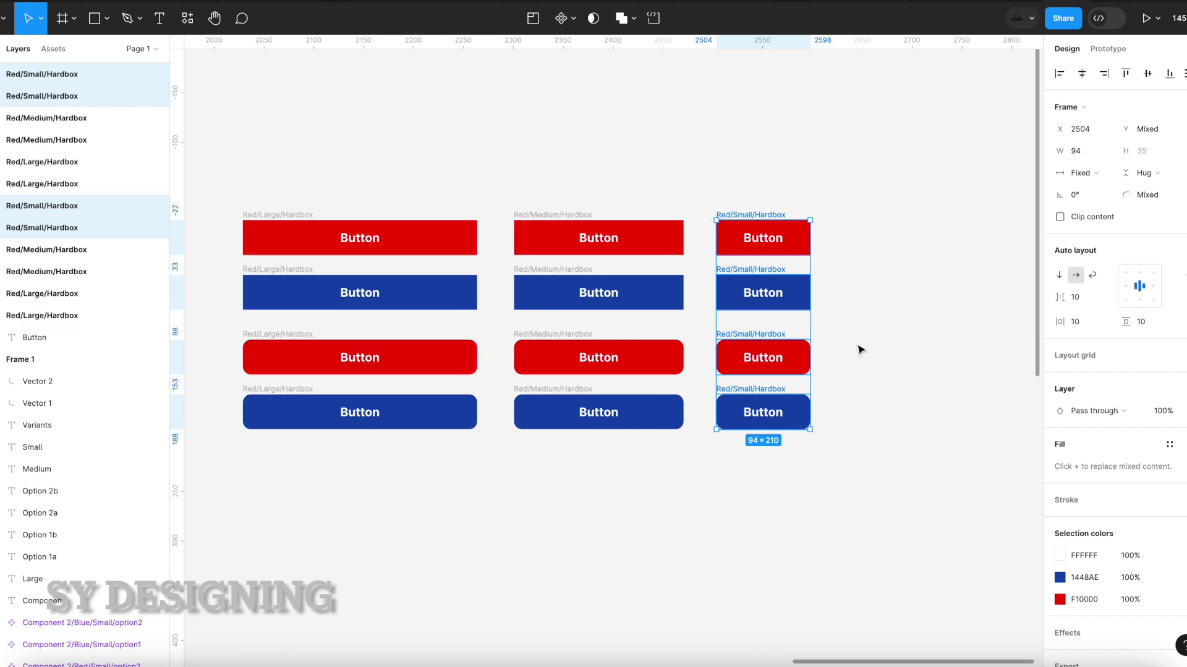
pyautogui.click(873, 282)
# Batch-rename the six blue buttons in both rows, replacing Red with Blue in their names.
pyautogui.moveTo(888, 337); pyautogui.dragTo(242, 267)
pyautogui.moveTo(874, 467); pyautogui.dragTo(216, 390)
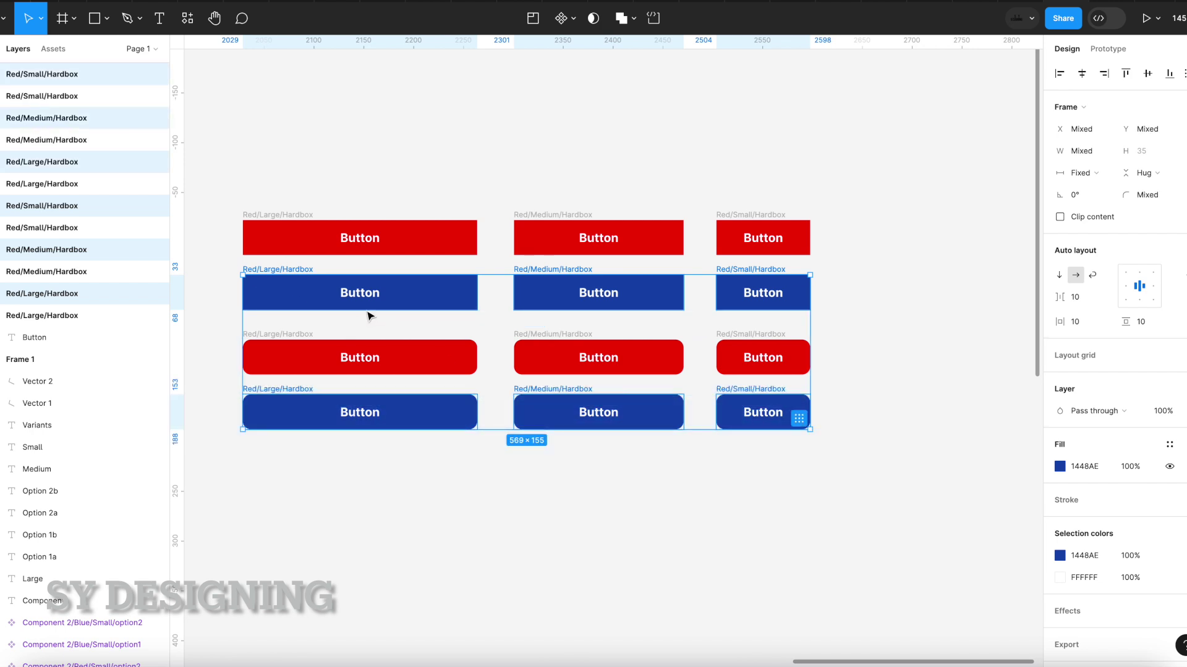
pyautogui.hotkey('ctrl', 'r')
pyautogui.click(570, 154)
pyautogui.write('Red')
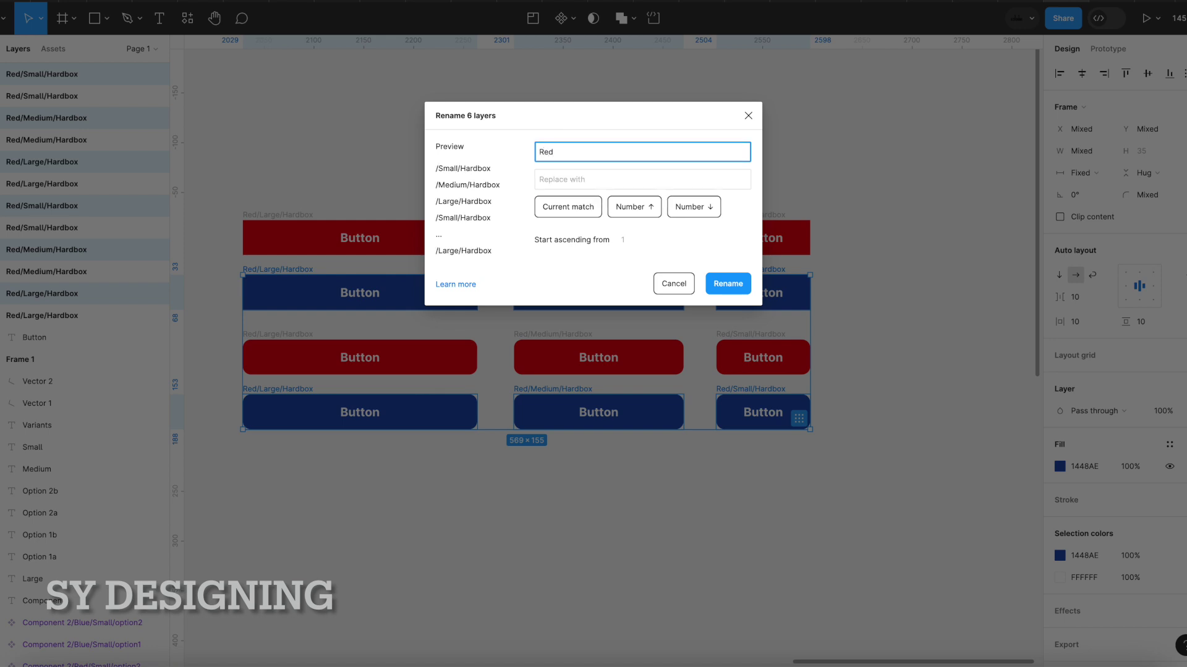
pyautogui.click(576, 175)
pyautogui.write('Blue')
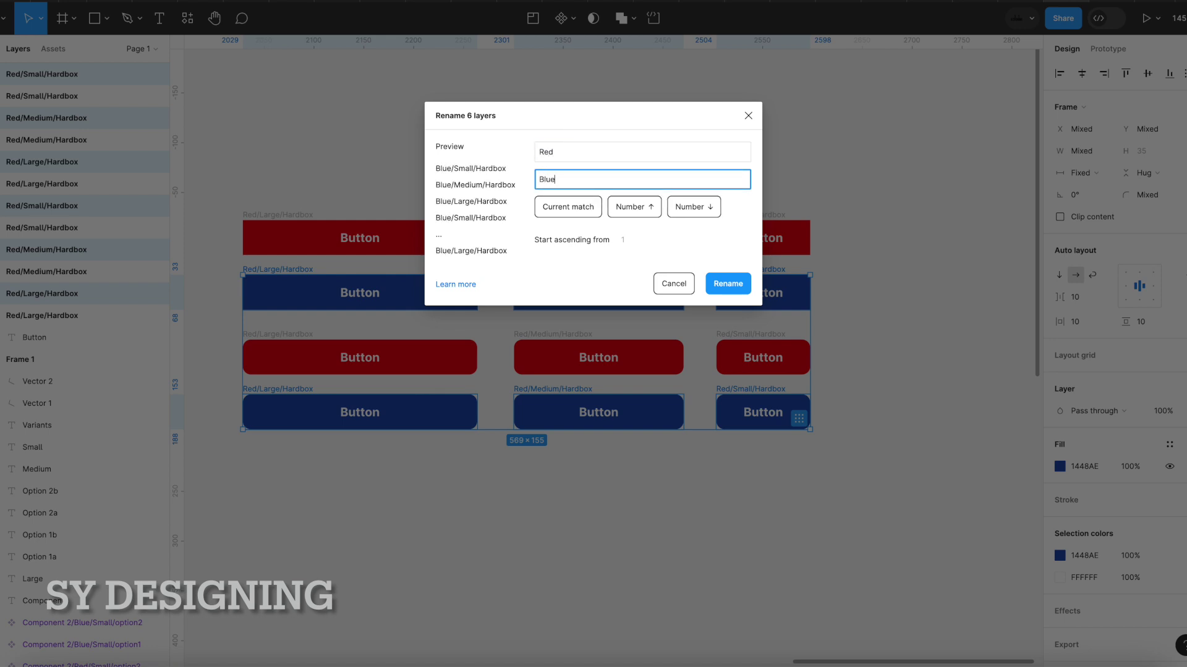
pyautogui.press('Return')
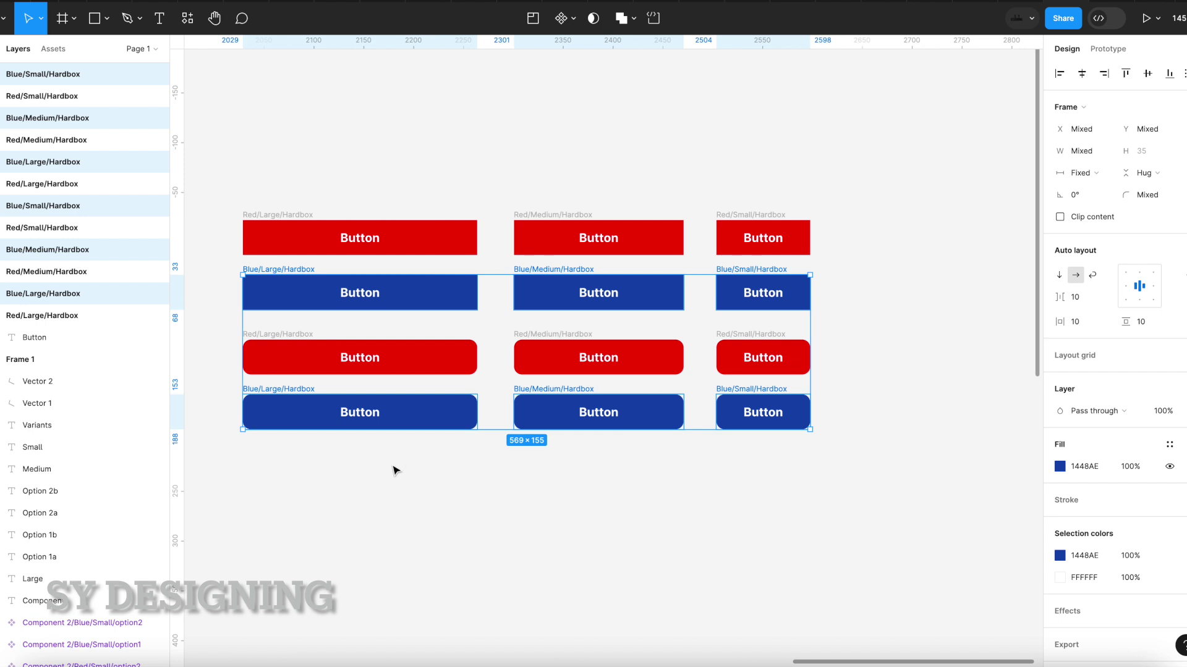
pyautogui.click(391, 502)
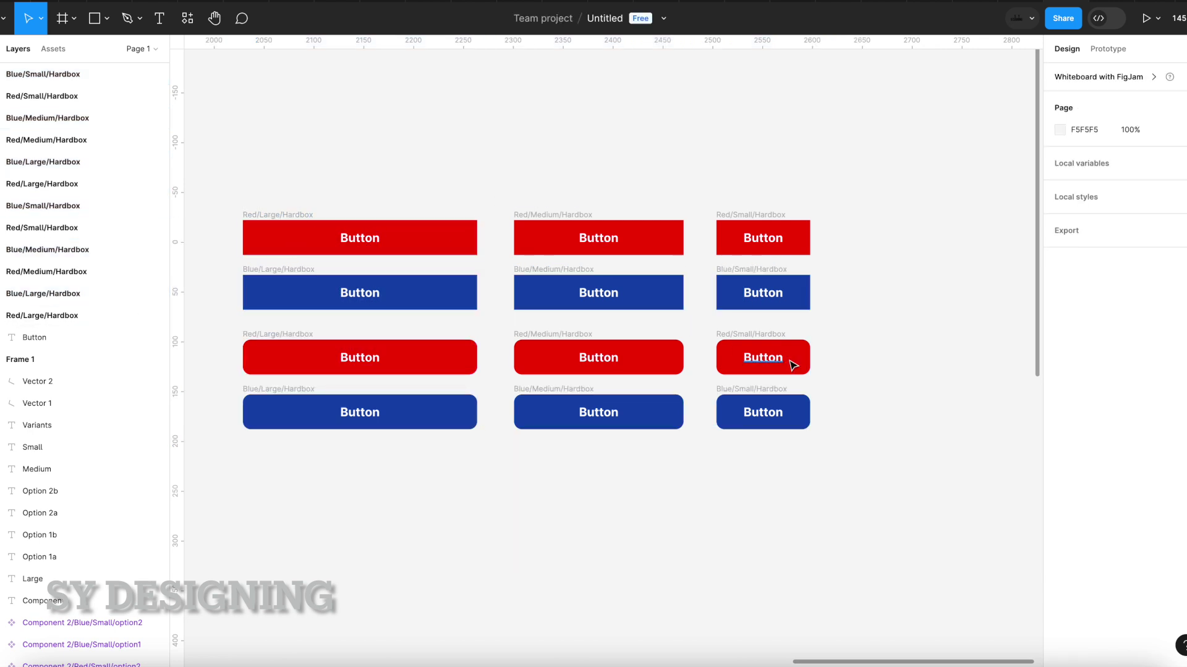
# Batch-rename the six rounded buttons, replacing Hardbox with softbox in their names.
pyautogui.moveTo(867, 324); pyautogui.dragTo(231, 464)
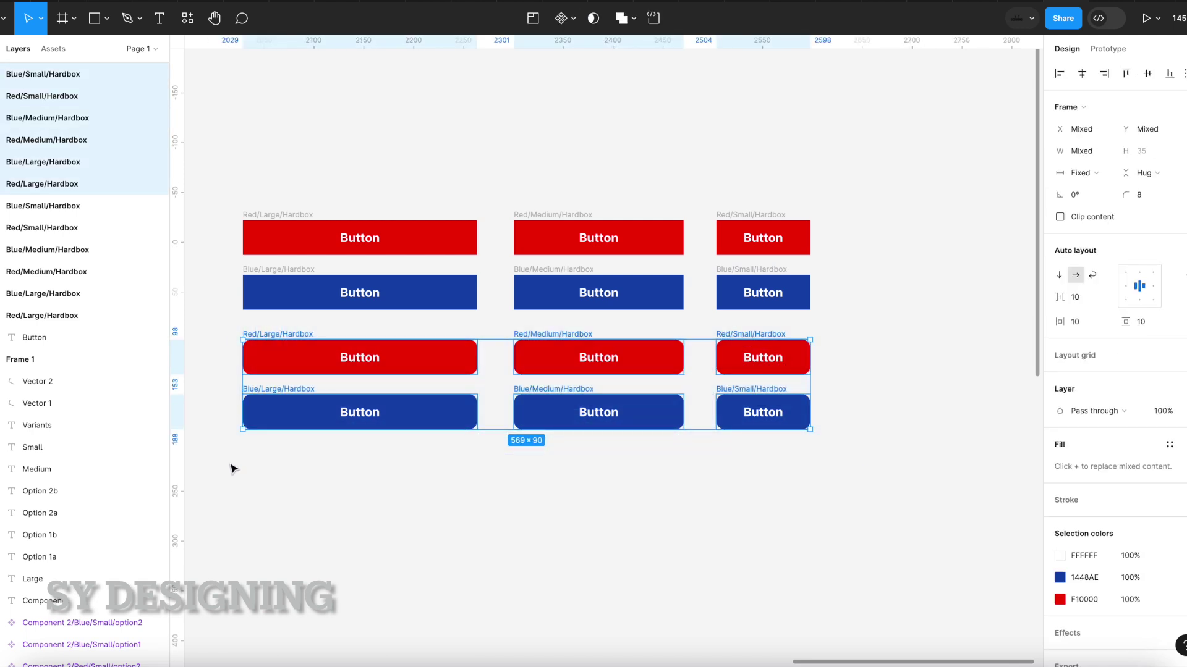
pyautogui.hotkey('ctrl', 'r')
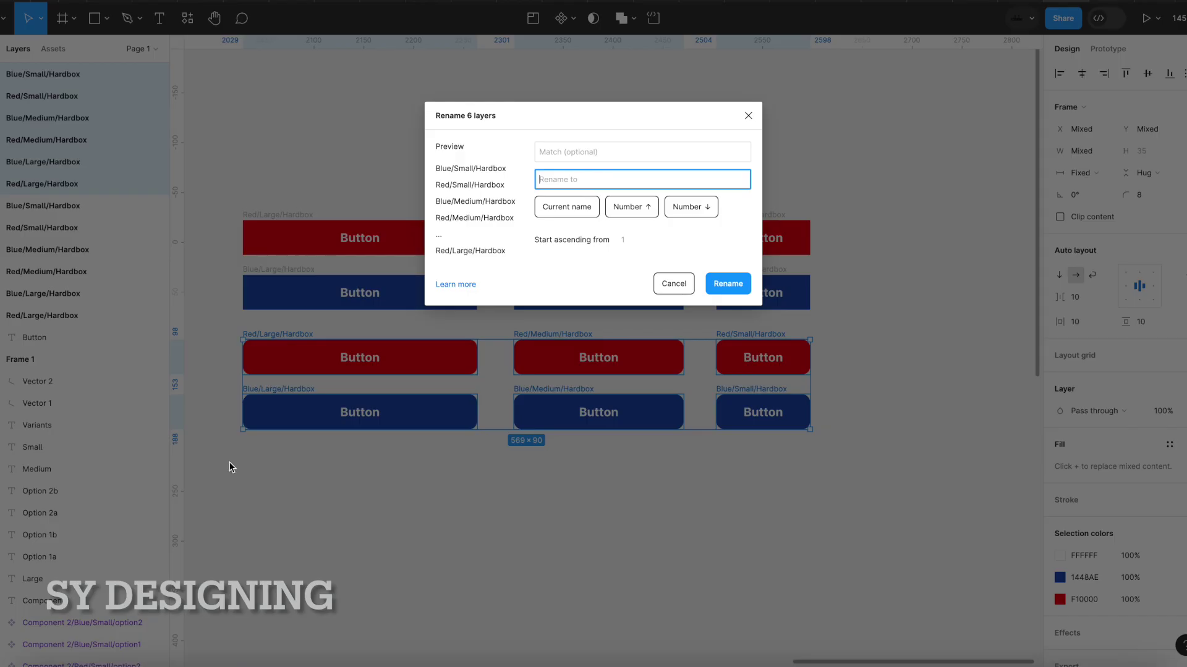
pyautogui.click(562, 153)
pyautogui.write('Hardbox')
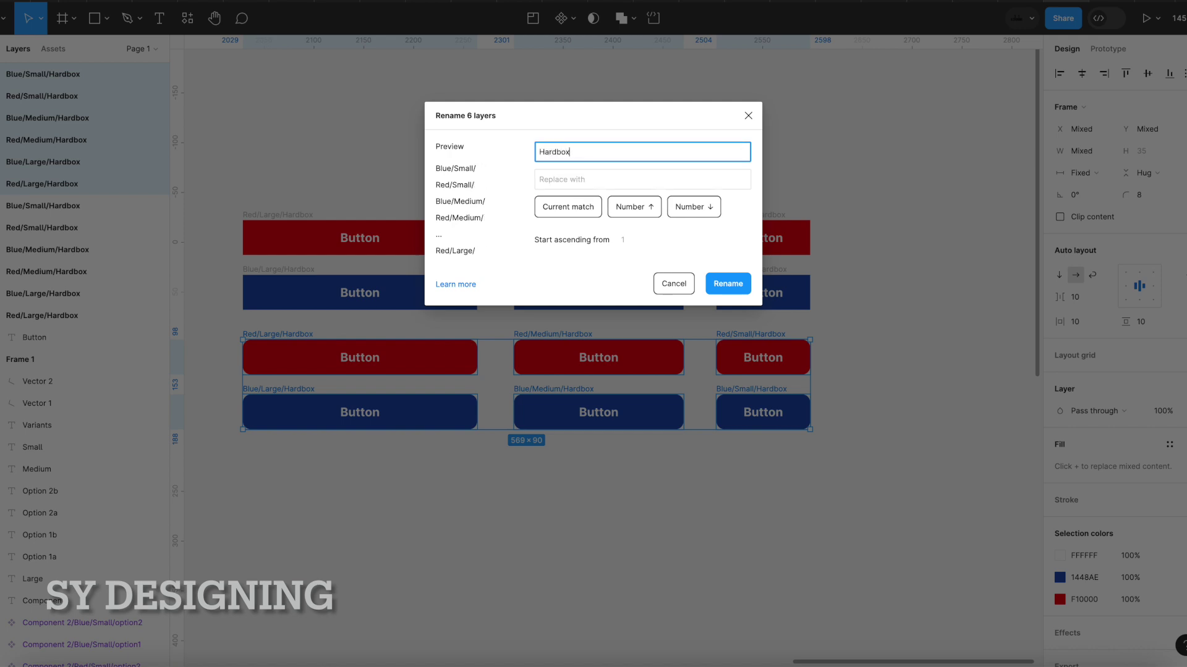
pyautogui.click(560, 179)
pyautogui.write('softbox')
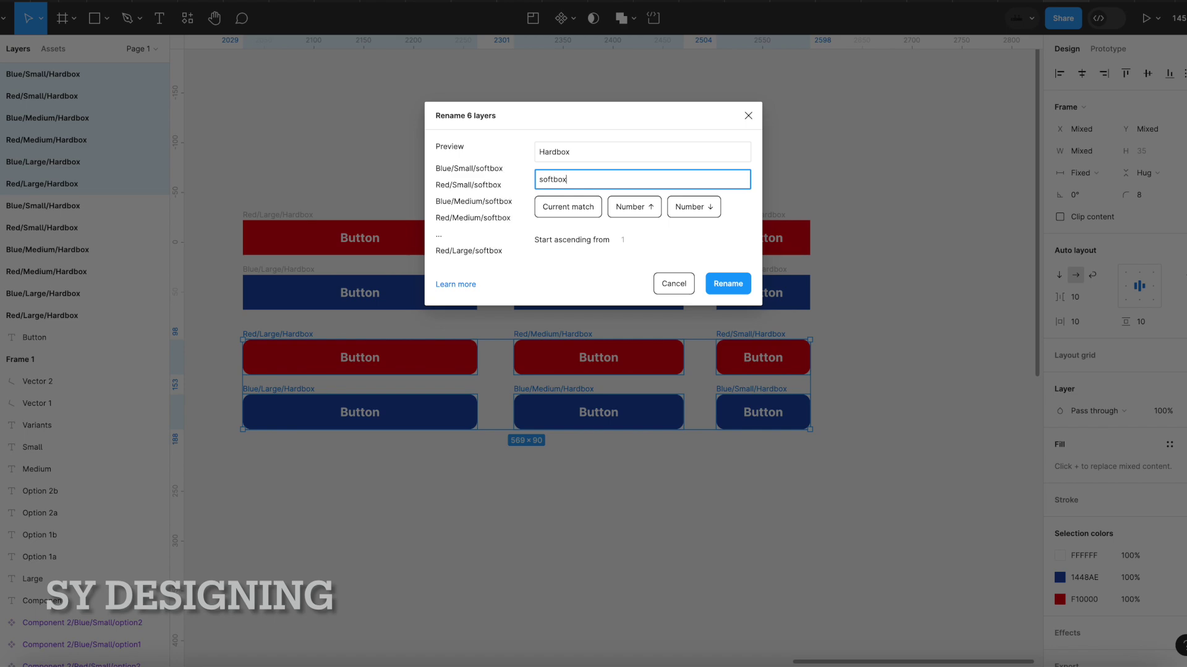
pyautogui.press('Return')
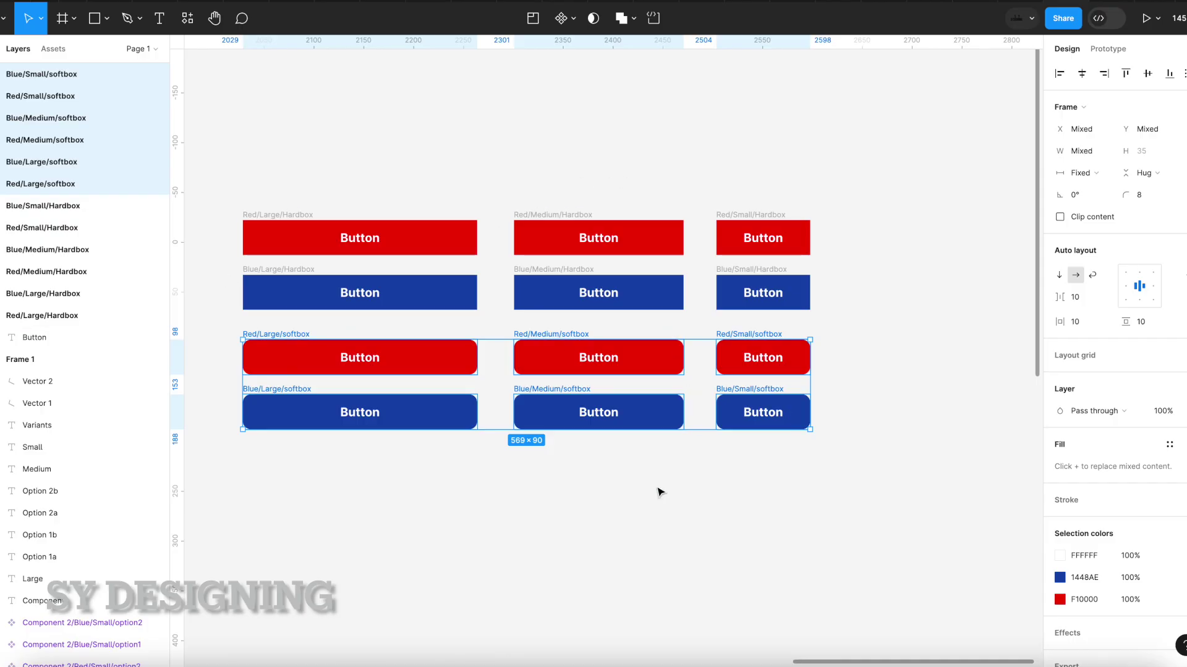
pyautogui.click(552, 444)
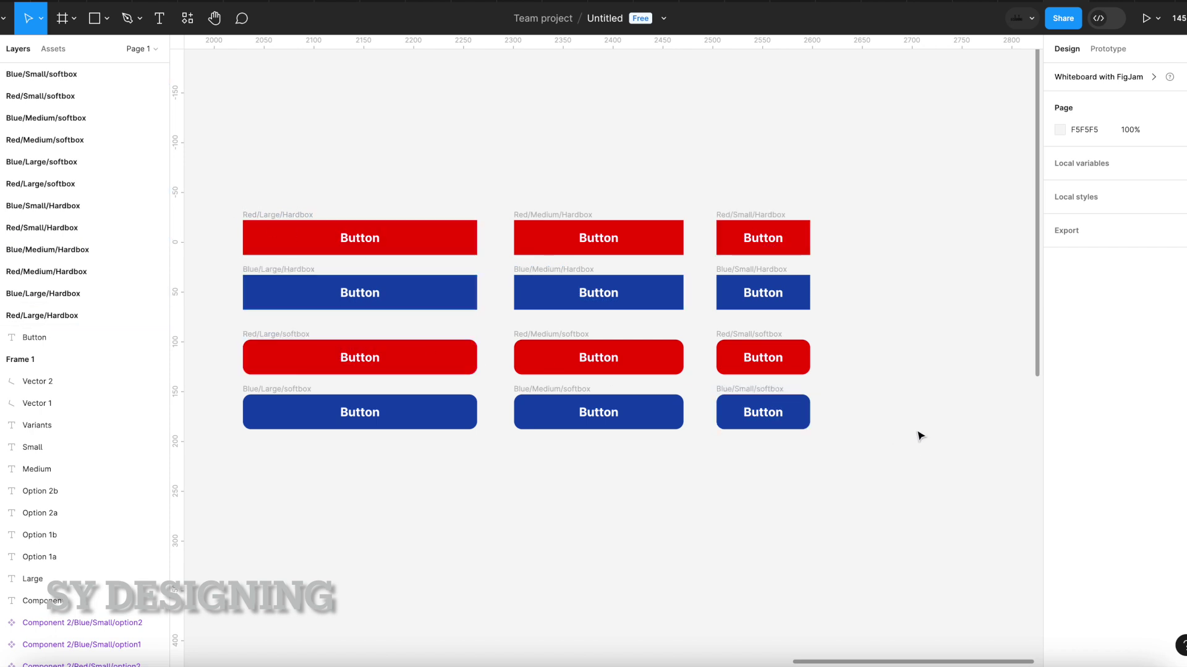
# Turn all twelve buttons into separate components at once with Create multiple components.
pyautogui.moveTo(877, 474); pyautogui.dragTo(237, 186)
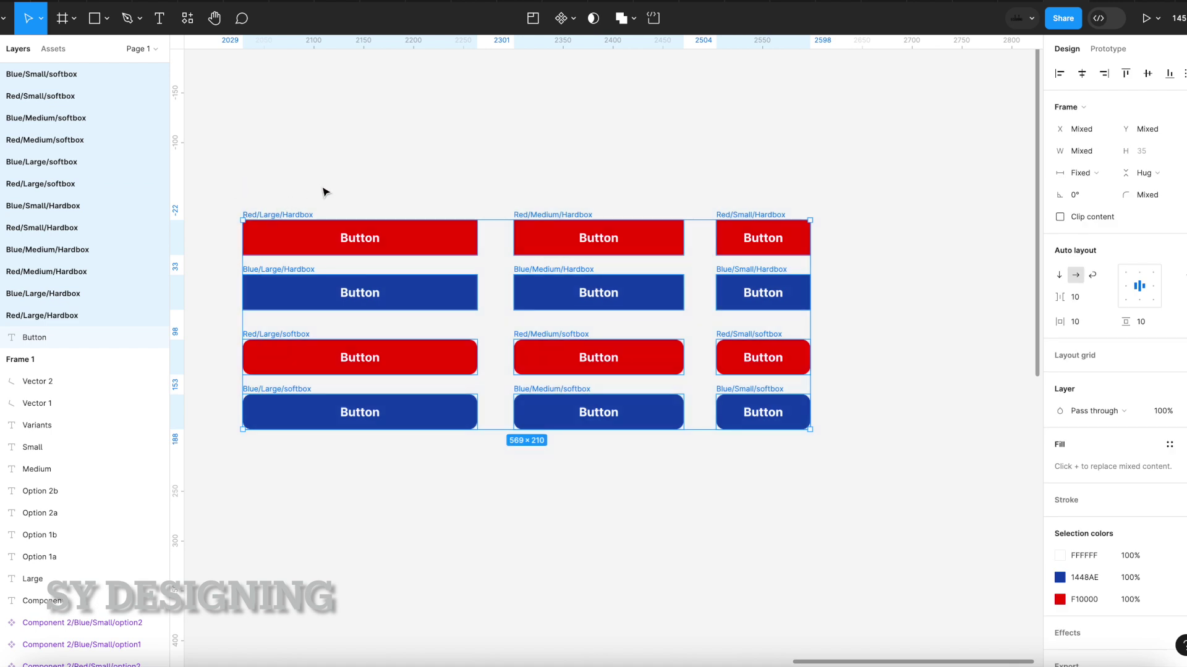
pyautogui.click(575, 21)
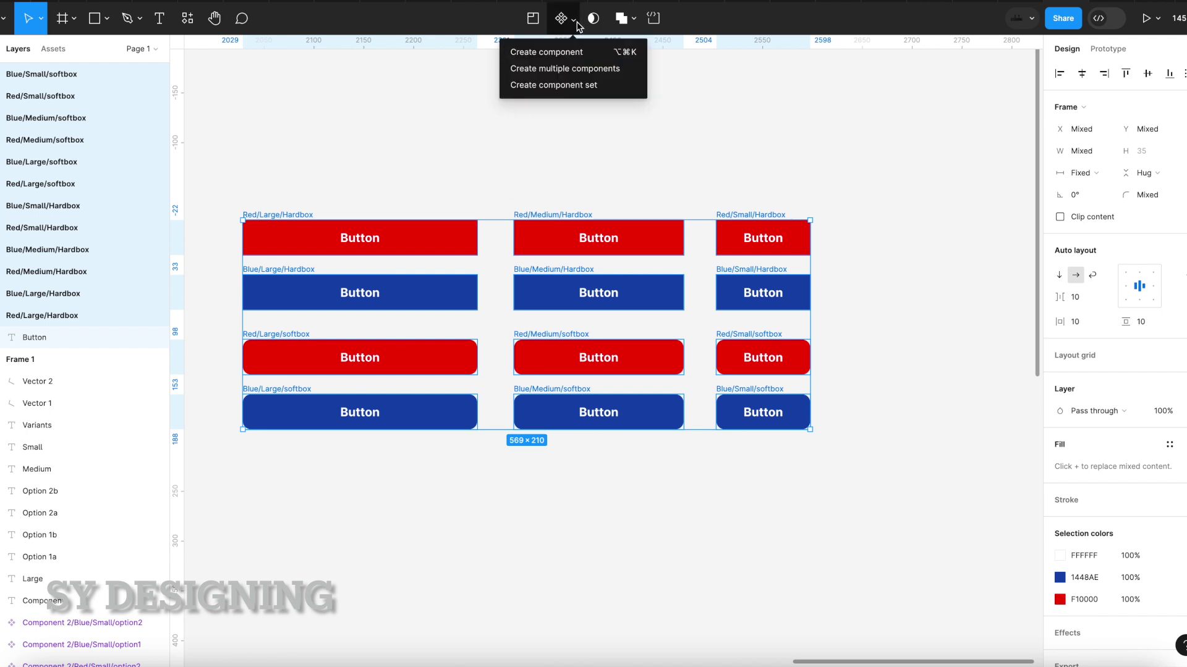
pyautogui.click(583, 69)
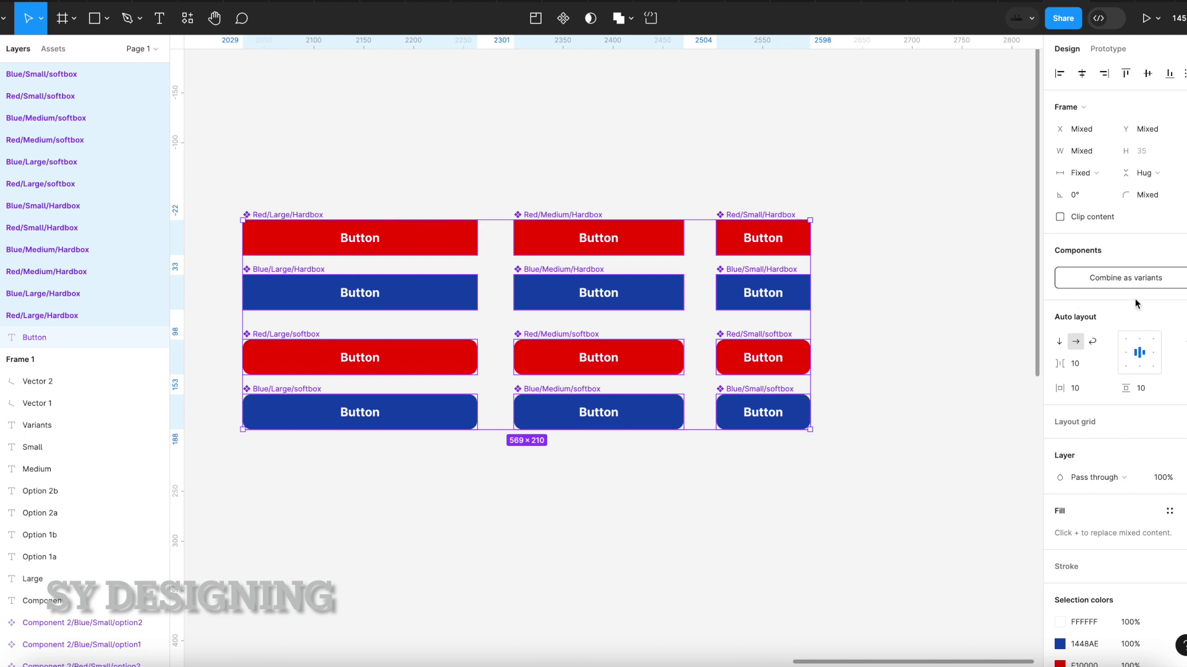
# Rename the narrow rounded blue button's component as Blue/Medium/softbox to duplicate another component's name.
pyautogui.click(907, 387)
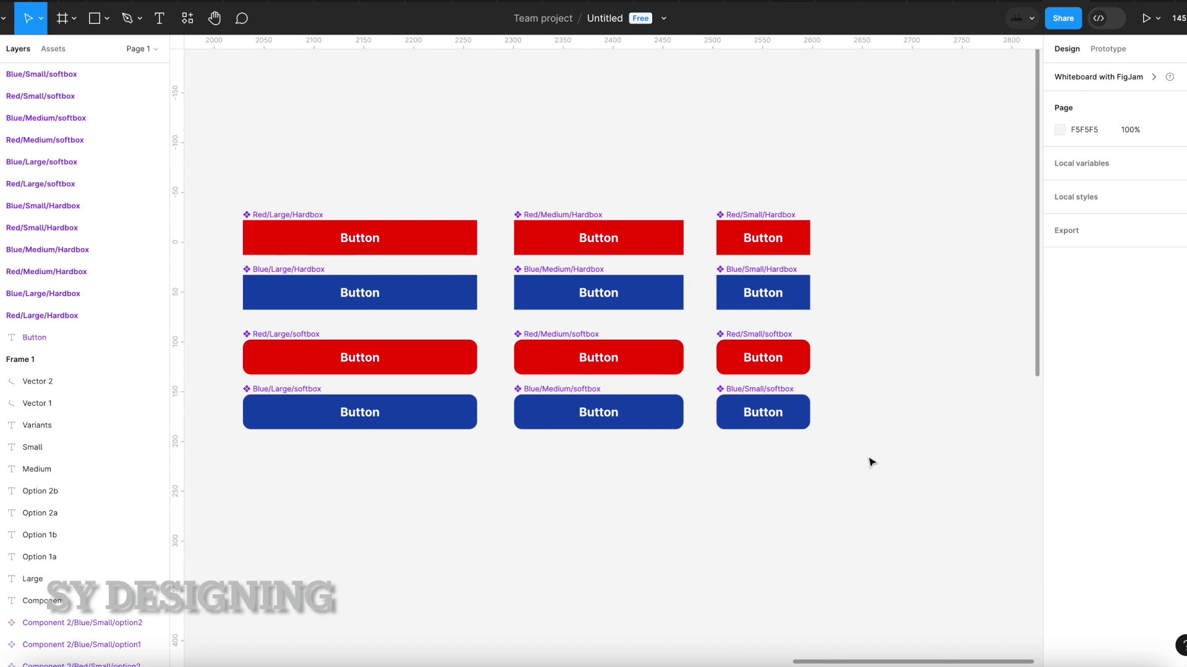
pyautogui.doubleClick(773, 388)
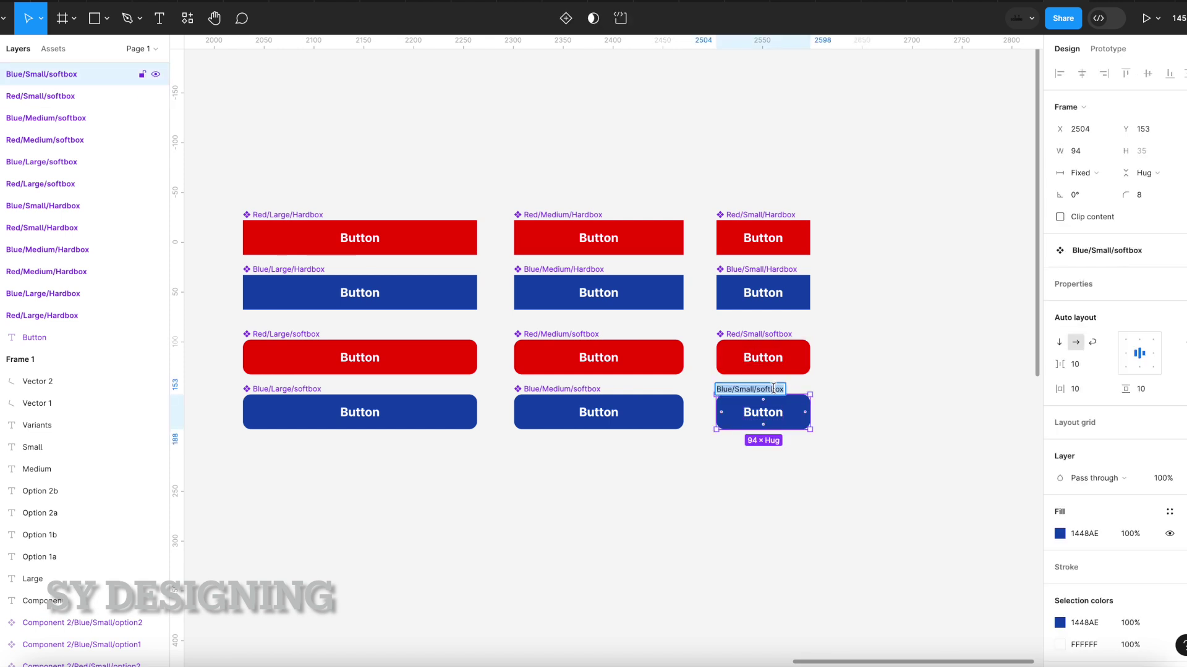
pyautogui.doubleClick(739, 389)
pyautogui.write('Medium')
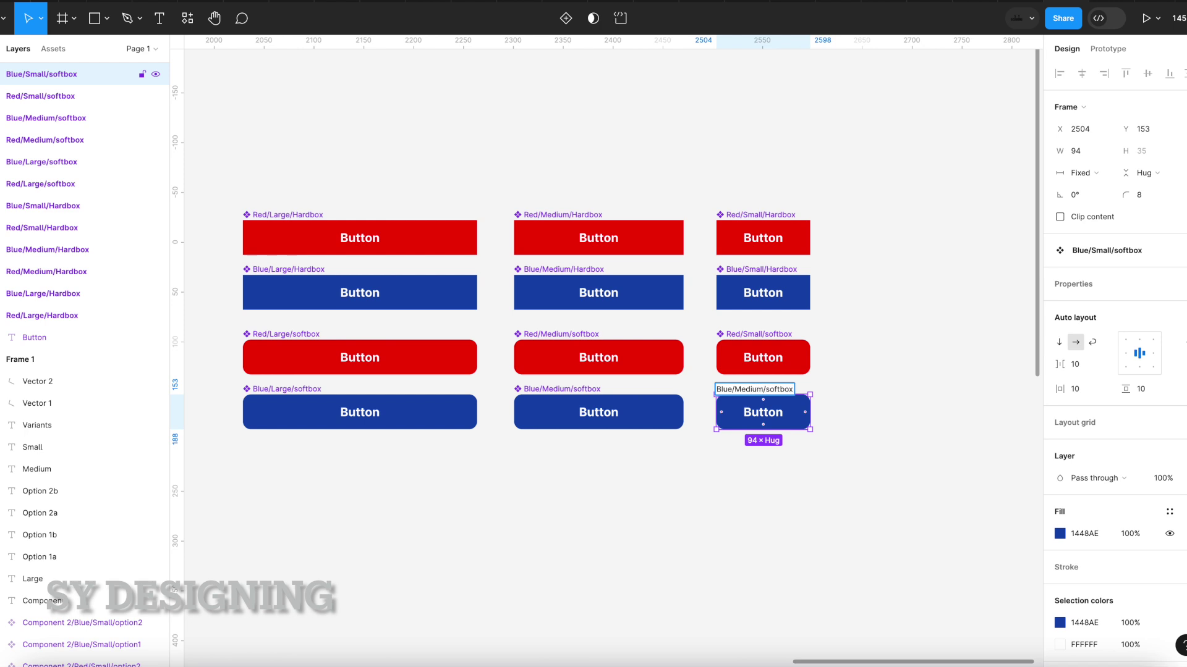
pyautogui.press('Return')
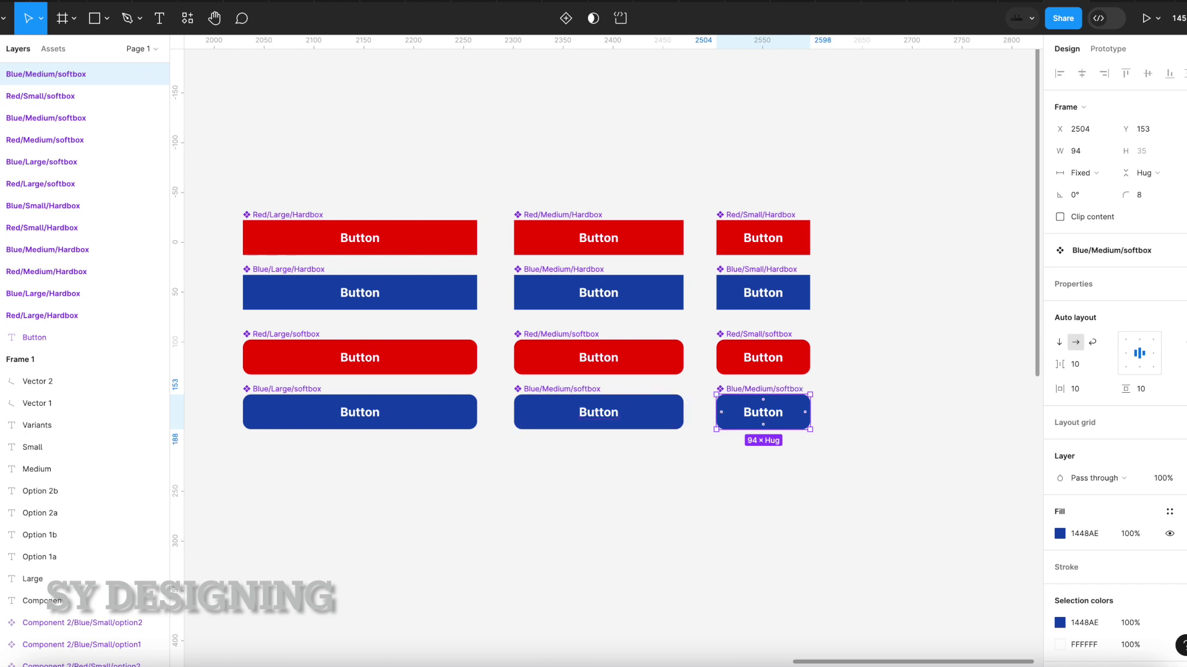
# Try combining all twelve button components as variants with the duplicate name, and select the conflicting variants.
pyautogui.moveTo(956, 469); pyautogui.dragTo(215, 181)
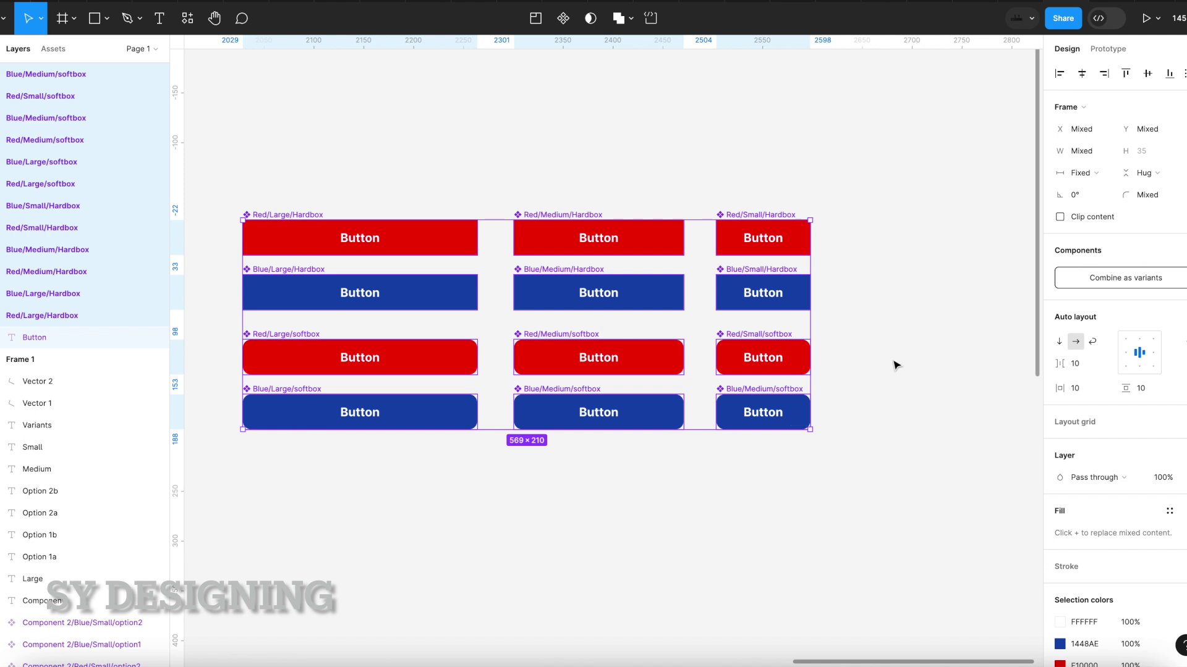
pyautogui.click(1128, 282)
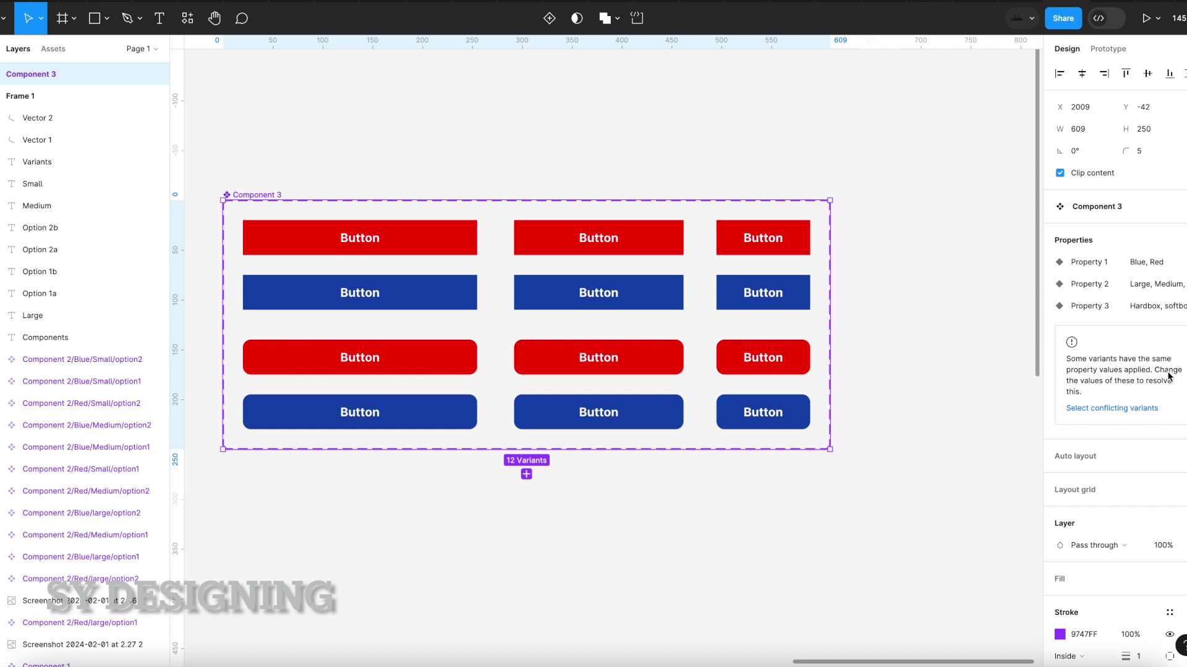
pyautogui.click(1103, 409)
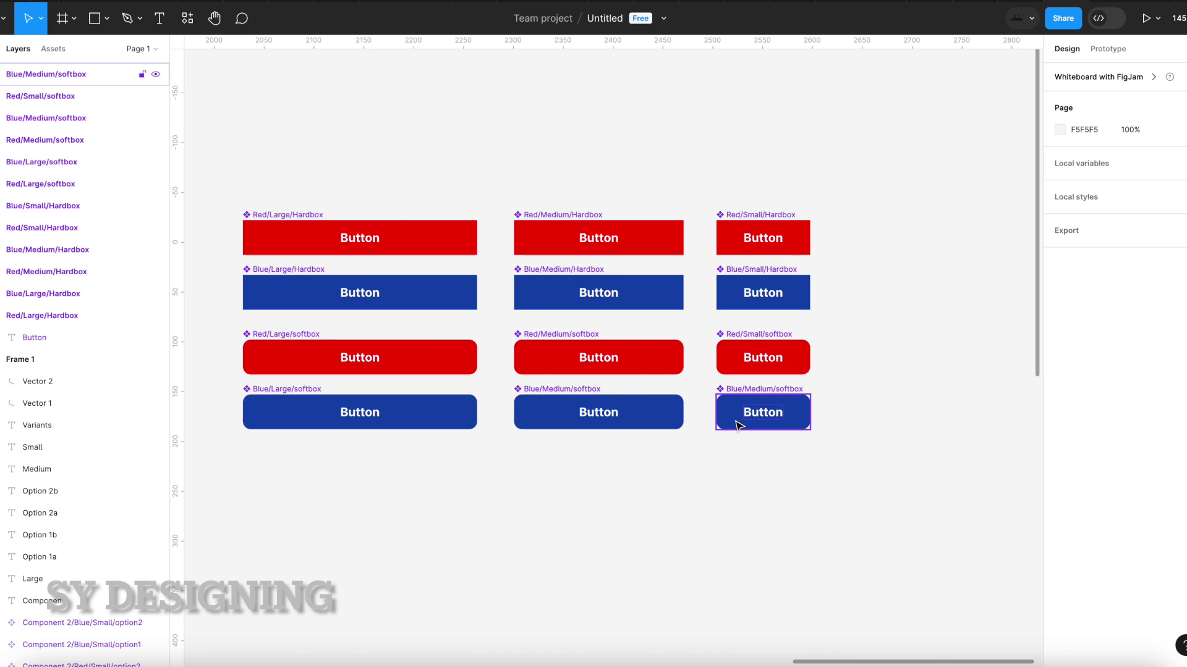
# Undo the rename of the narrow rounded blue button and combine all twelve button components as variants.
pyautogui.click(735, 426)
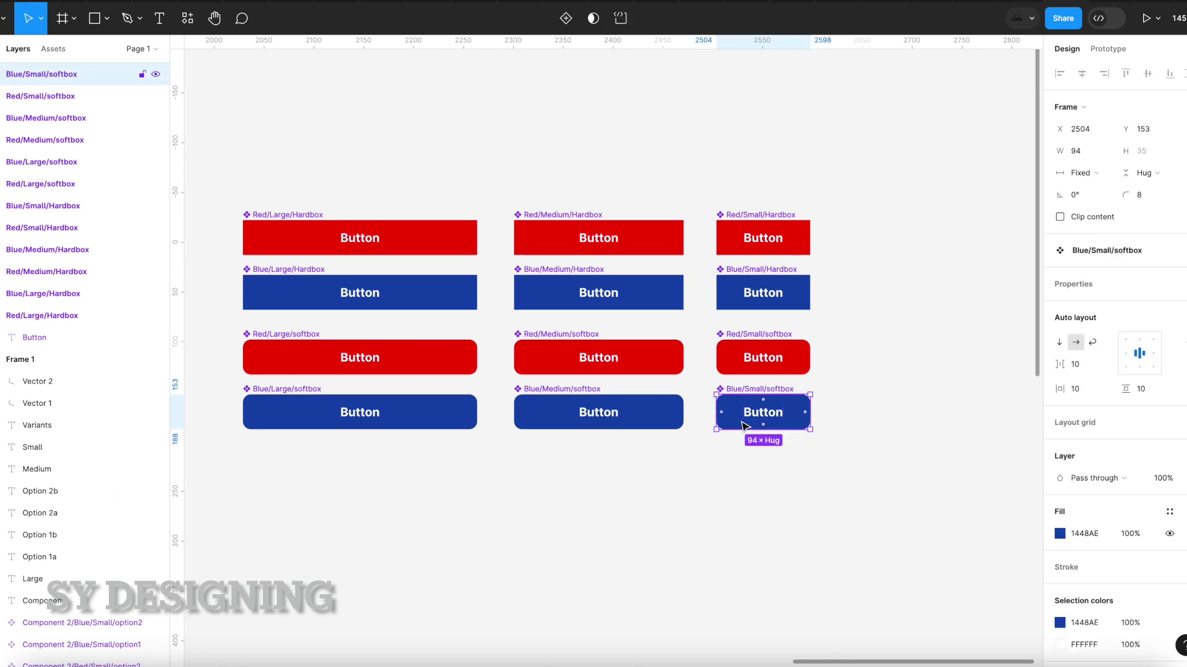
pyautogui.click(863, 326)
pyautogui.moveTo(915, 471); pyautogui.dragTo(230, 206)
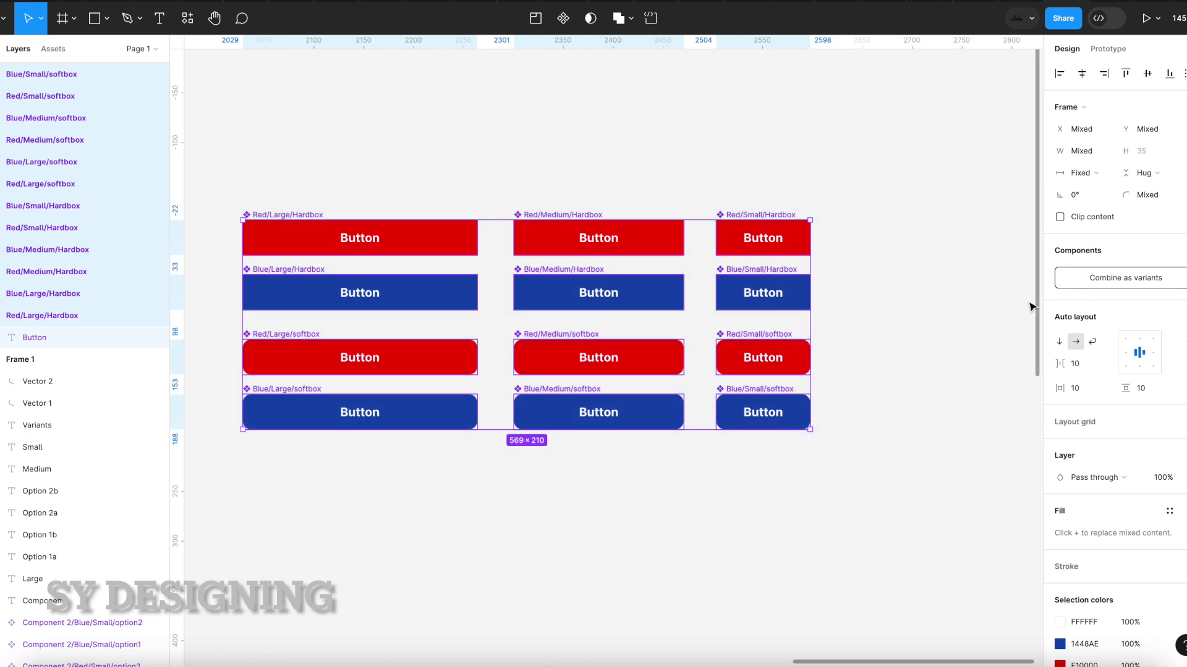
pyautogui.click(1113, 280)
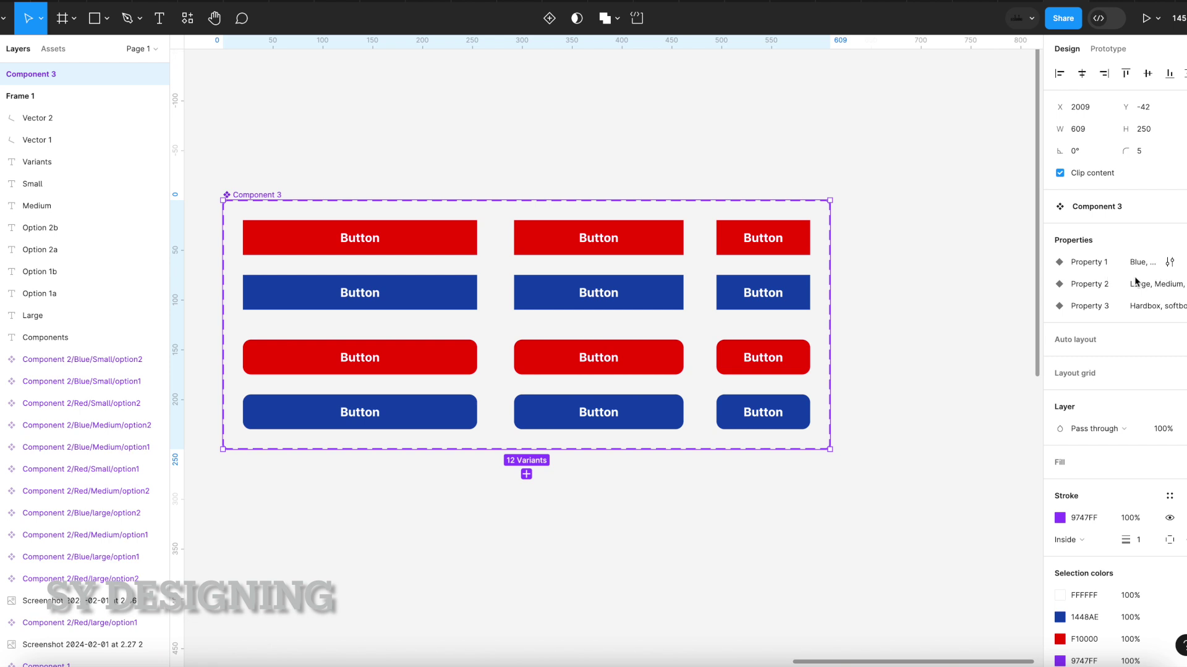
# Rename the component set's properties 1, 2 and 3 as Color, Size and Type.
pyautogui.doubleClick(1095, 262)
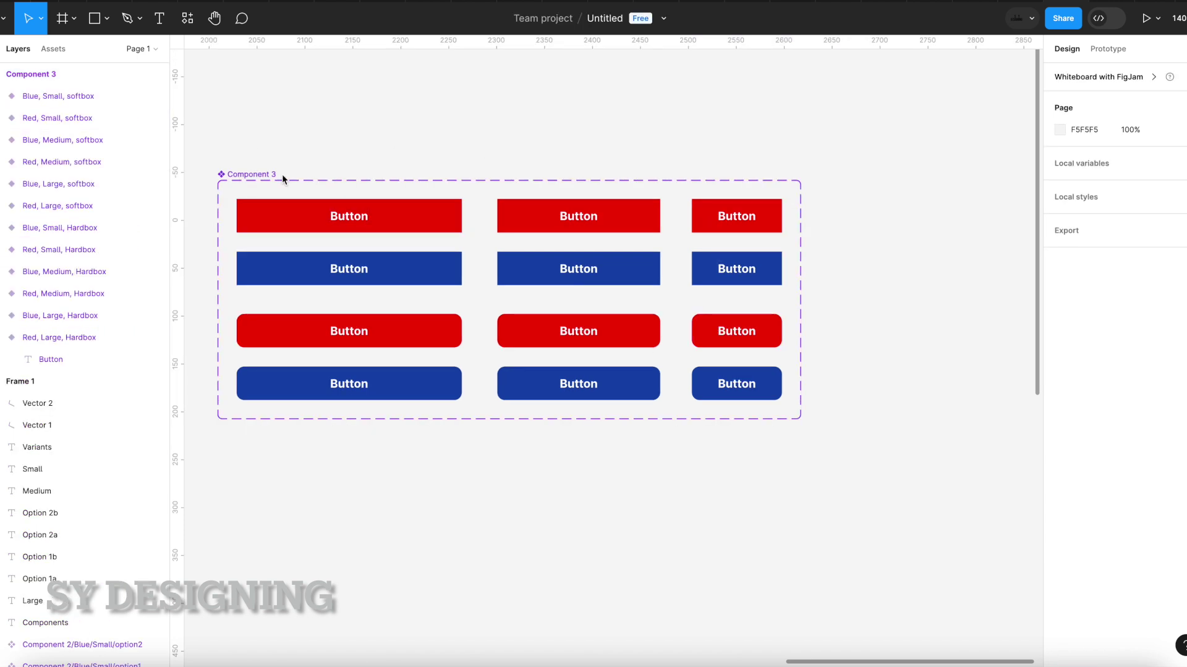
pyautogui.click(273, 176)
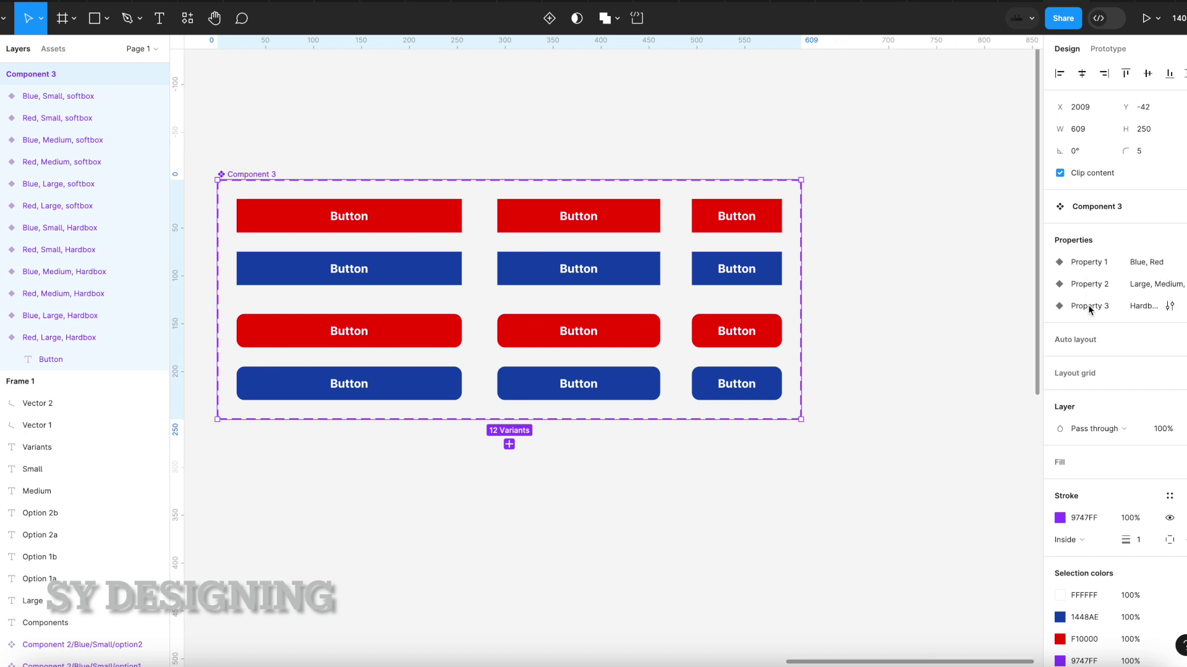
pyautogui.doubleClick(1091, 265)
pyautogui.write('Color')
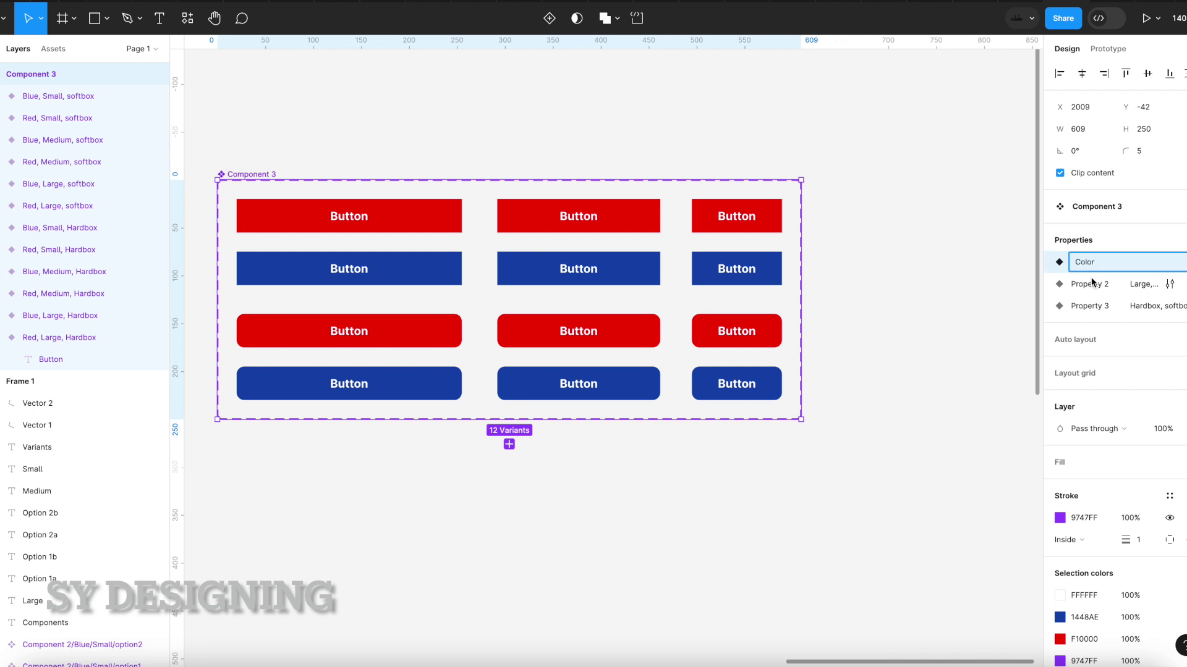
pyautogui.doubleClick(1095, 287)
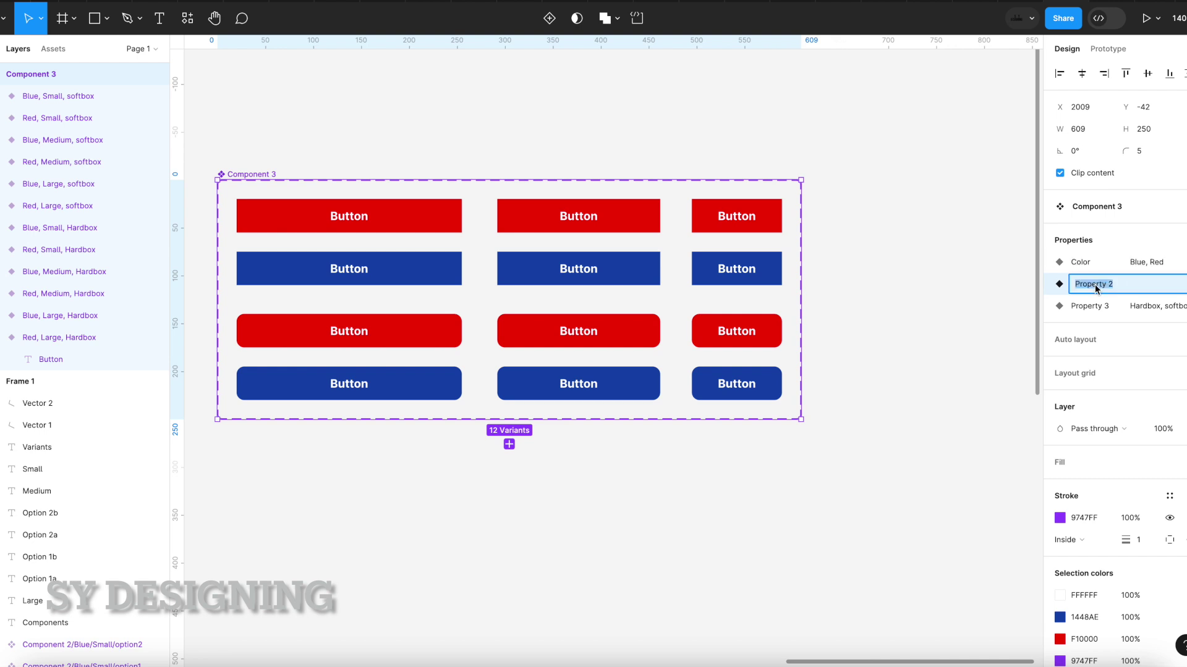
pyautogui.write('Size')
pyautogui.doubleClick(1092, 307)
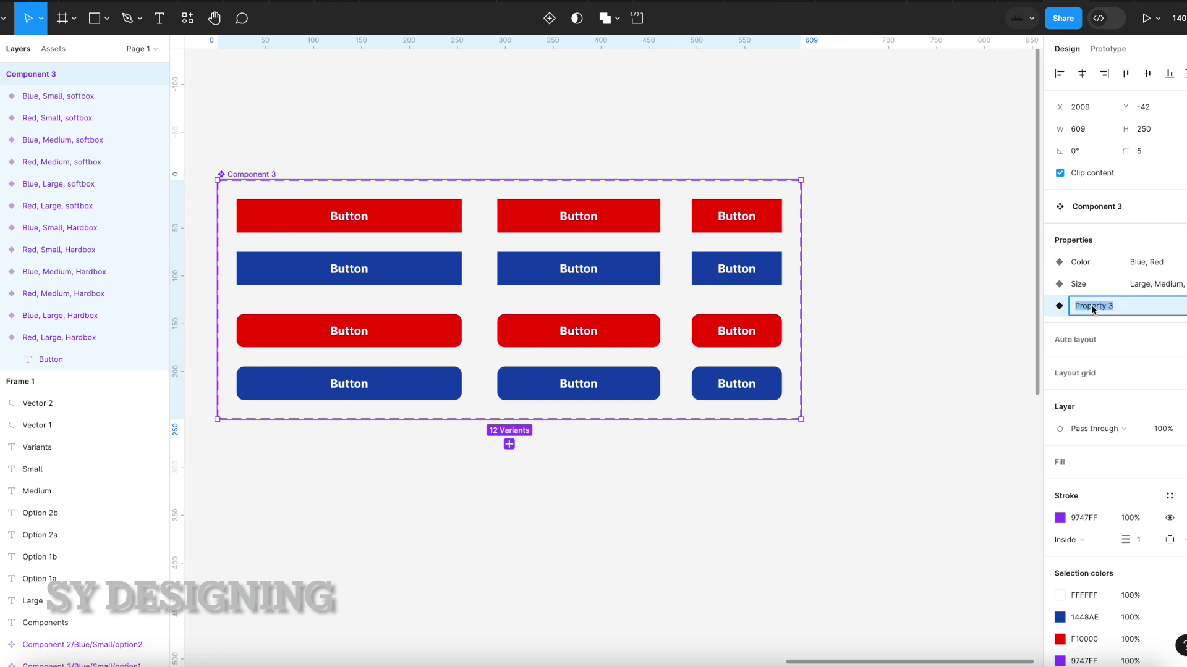
pyautogui.write('Type')
pyautogui.click(1009, 309)
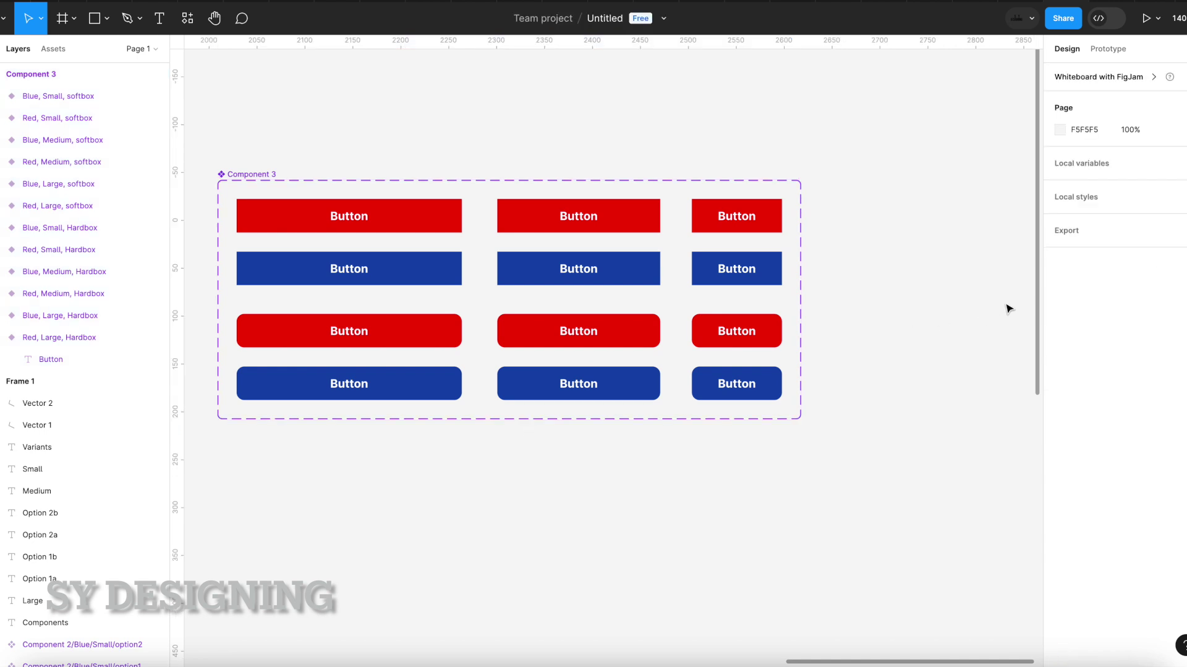
# Place an instance of the small red Hardbox variant on the empty canvas to the right of the component set.
pyautogui.click(773, 207)
pyautogui.moveTo(816, 314); pyautogui.dragTo(962, 215)
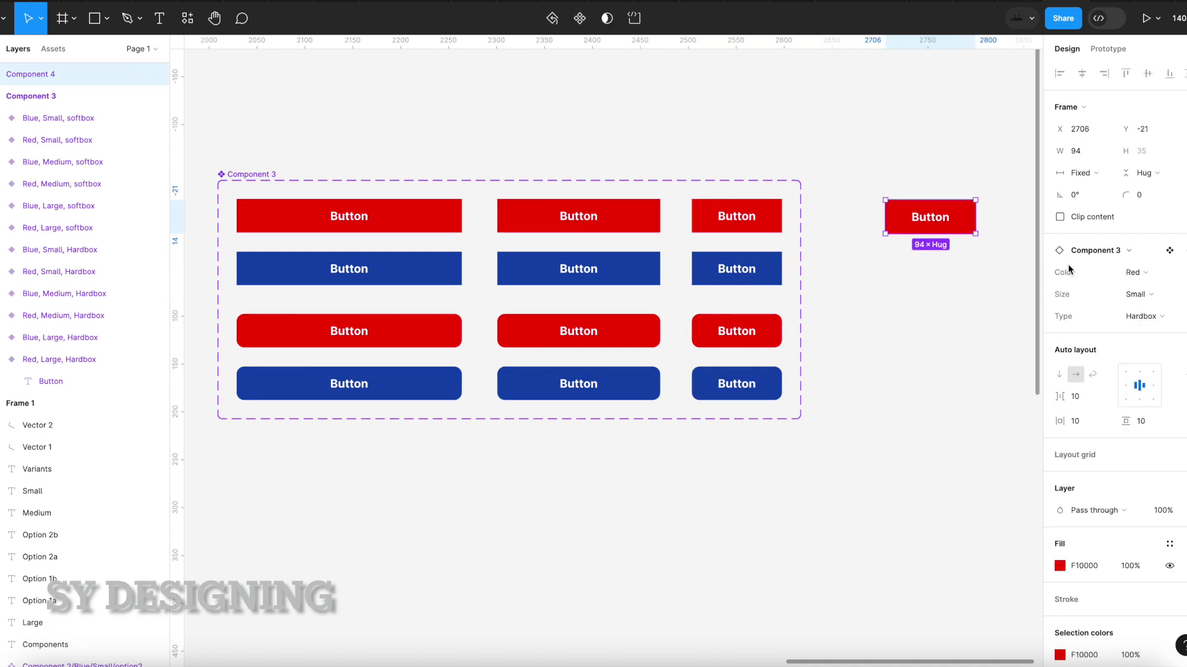